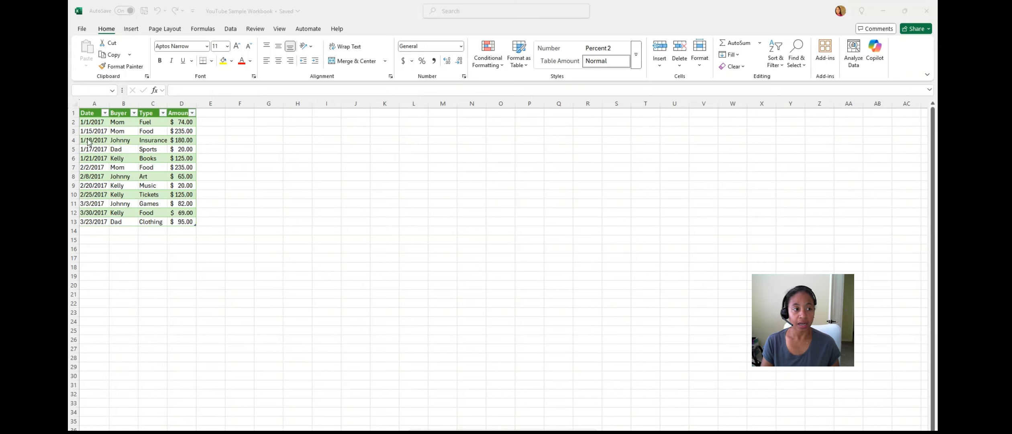
# Create a PivotTable on a new worksheet from columns A to D of the purchase data
pyautogui.click(85, 113)
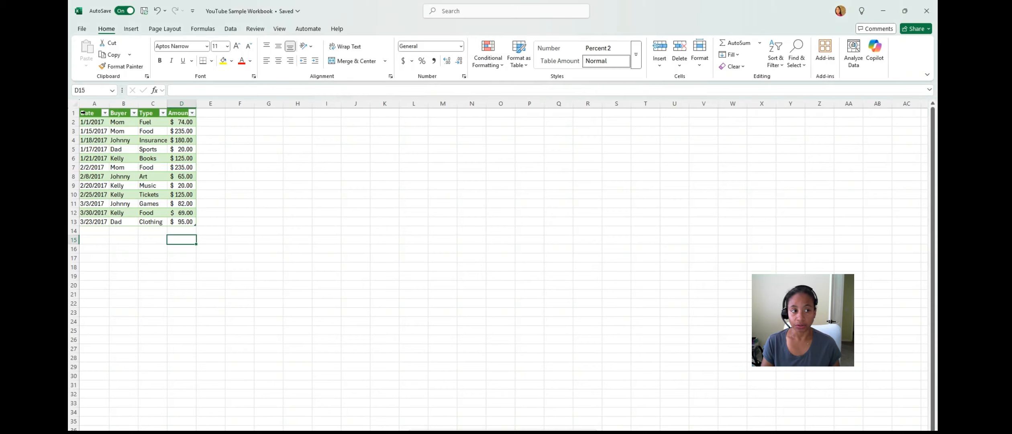
pyautogui.click(89, 113)
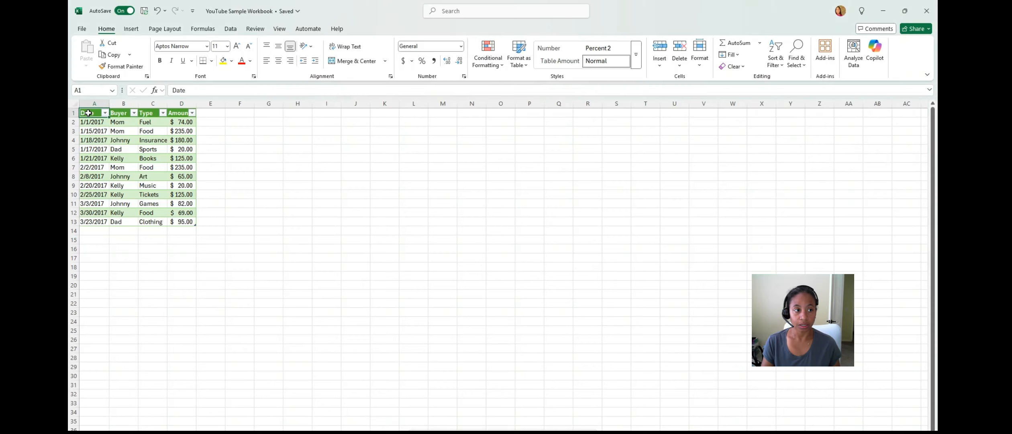
pyautogui.moveTo(88, 114); pyautogui.dragTo(183, 212)
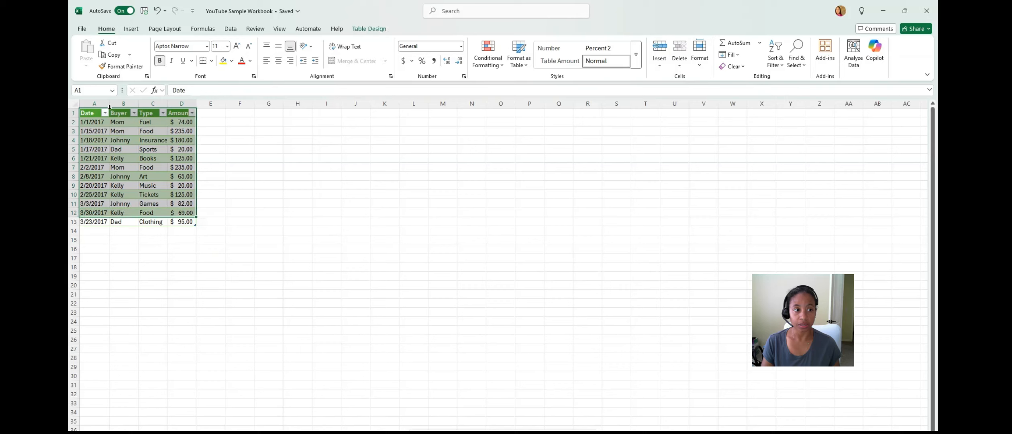
pyautogui.moveTo(101, 104); pyautogui.dragTo(181, 112)
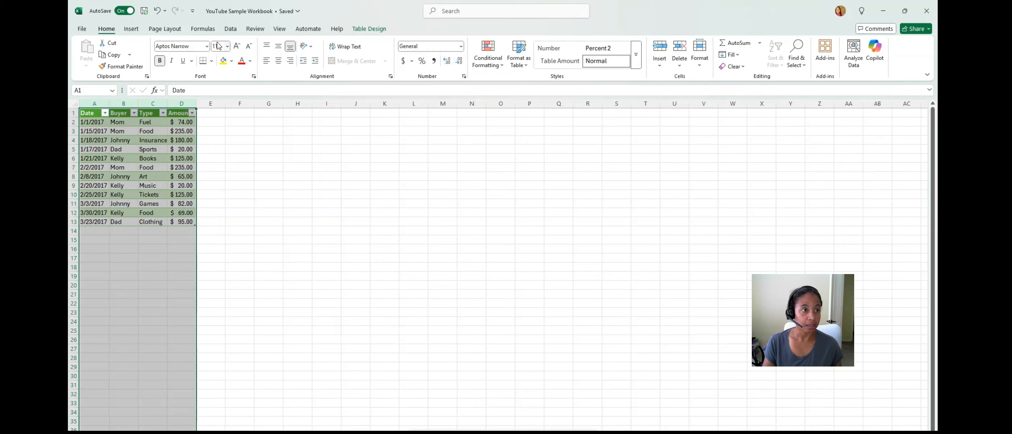
pyautogui.click(137, 32)
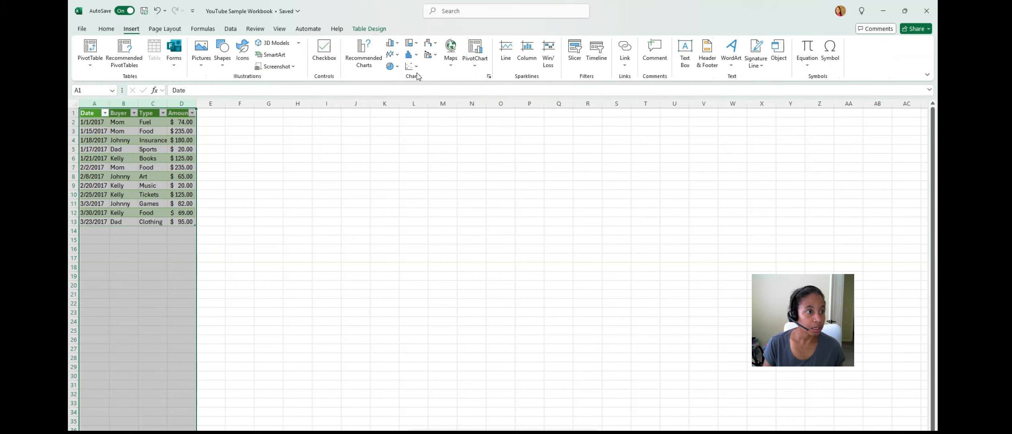
pyautogui.click(91, 65)
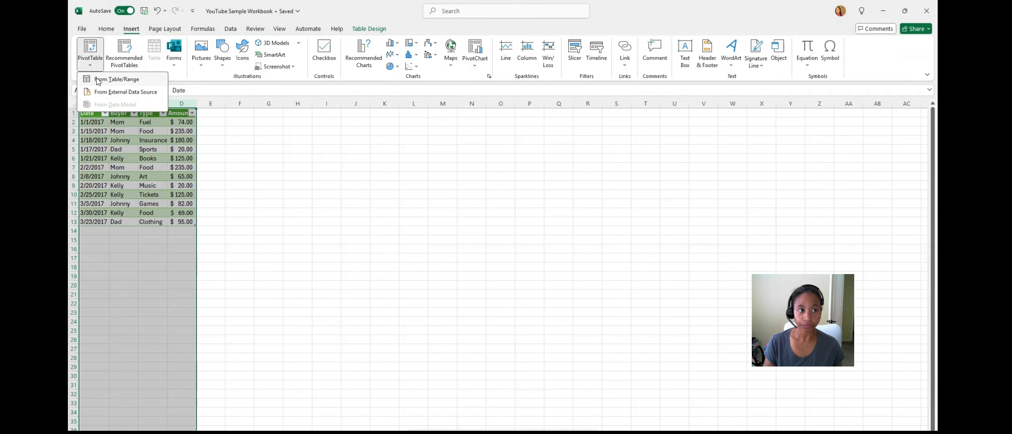
pyautogui.click(98, 80)
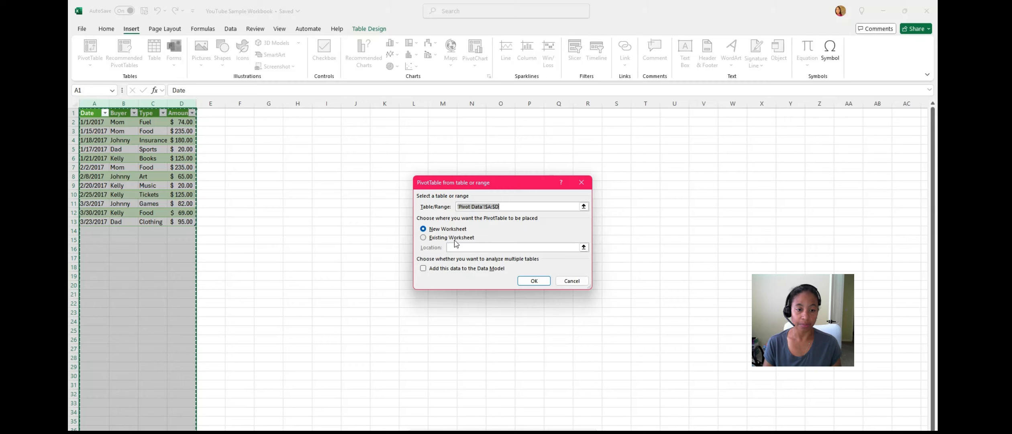
pyautogui.click(530, 282)
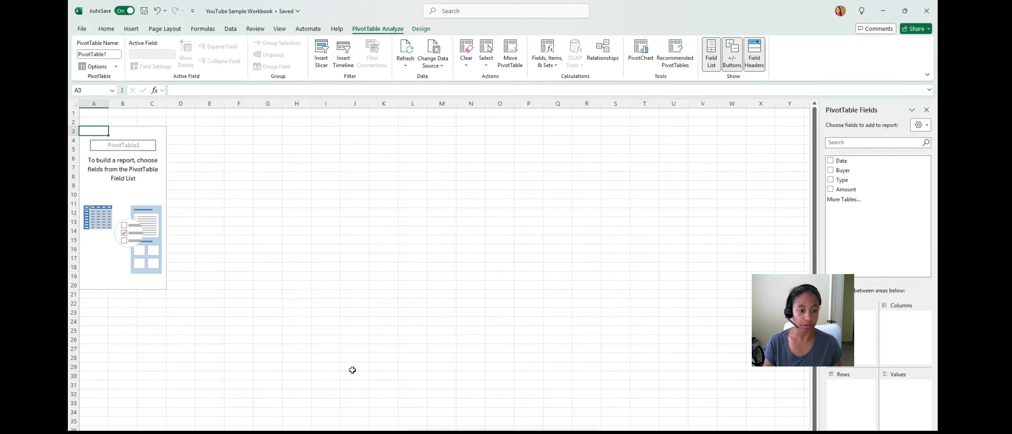
# Add the Date and Type fields to the PivotTable's columns and the Buyer field to its rows
pyautogui.hotkey('ctrl', 'pagedown')
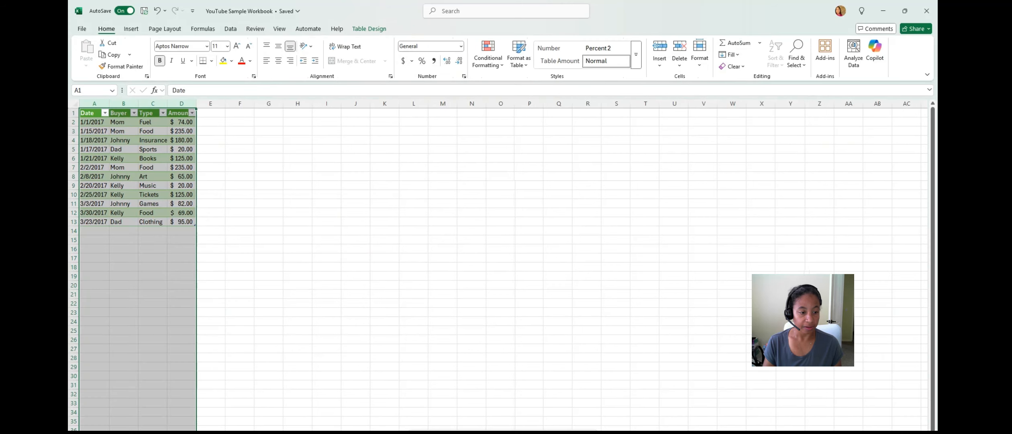
pyautogui.hotkey('ctrl', 'pageup')
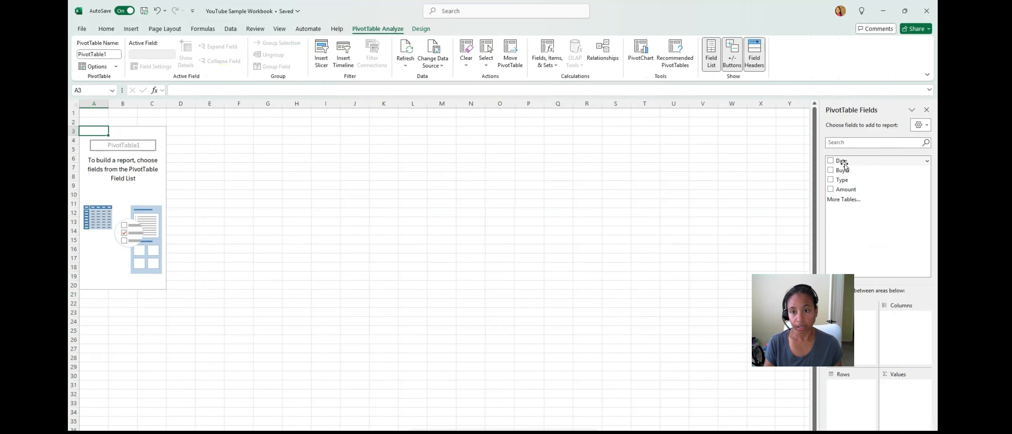
pyautogui.moveTo(843, 161); pyautogui.dragTo(894, 337)
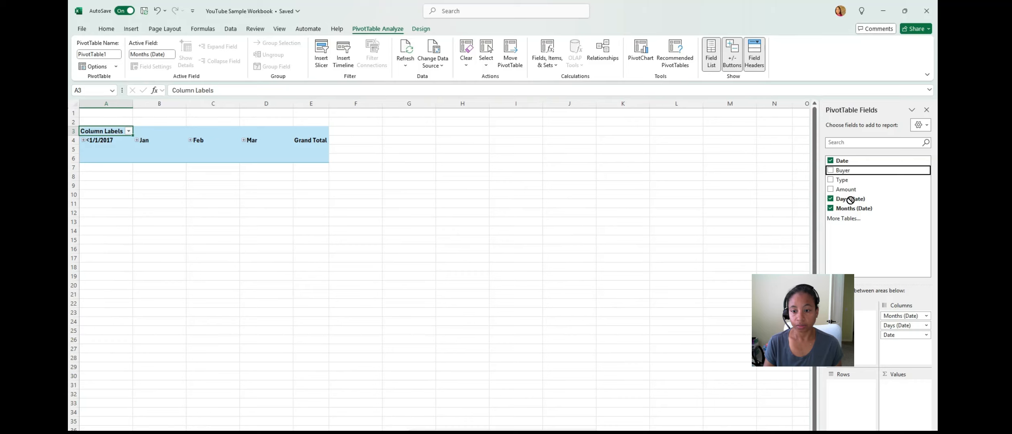
pyautogui.moveTo(850, 200); pyautogui.dragTo(850, 389)
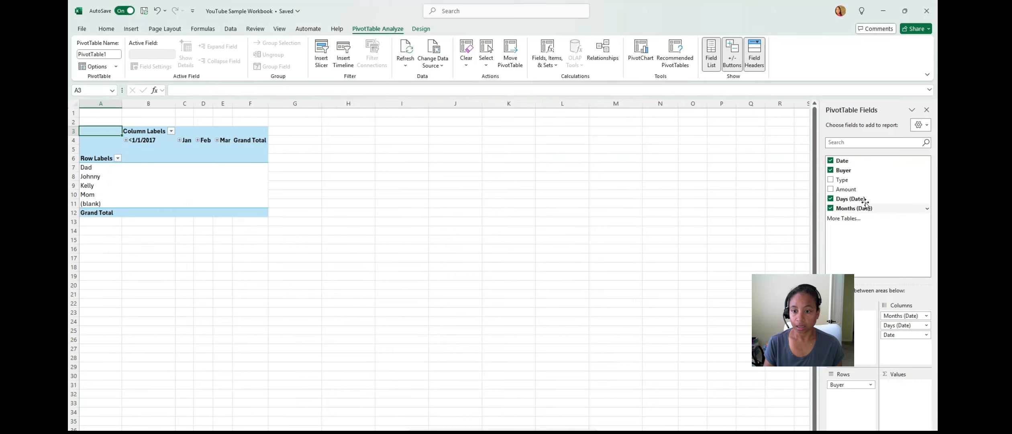
pyautogui.moveTo(842, 180); pyautogui.dragTo(901, 343)
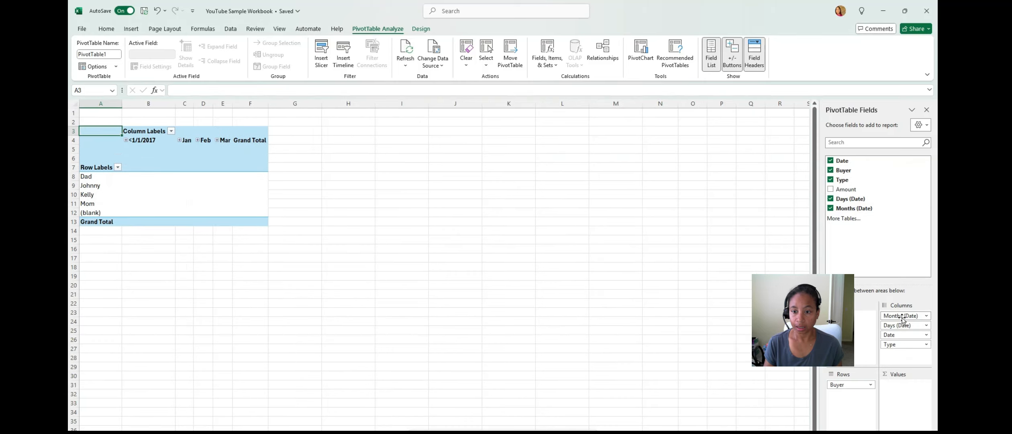
# Remove the Months, Days and Date fields from the PivotTable's columns and add Amount to its values
pyautogui.moveTo(904, 317); pyautogui.dragTo(885, 191)
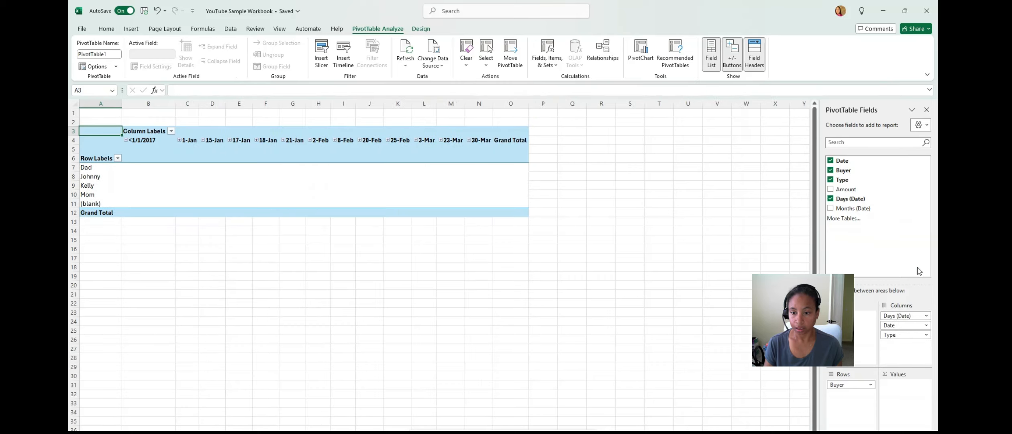
pyautogui.moveTo(921, 317); pyautogui.dragTo(906, 269)
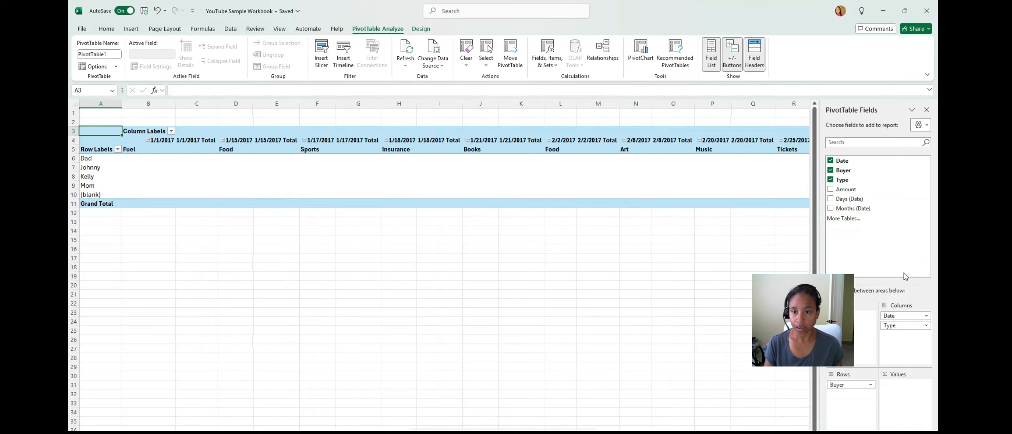
pyautogui.moveTo(910, 316); pyautogui.dragTo(819, 307)
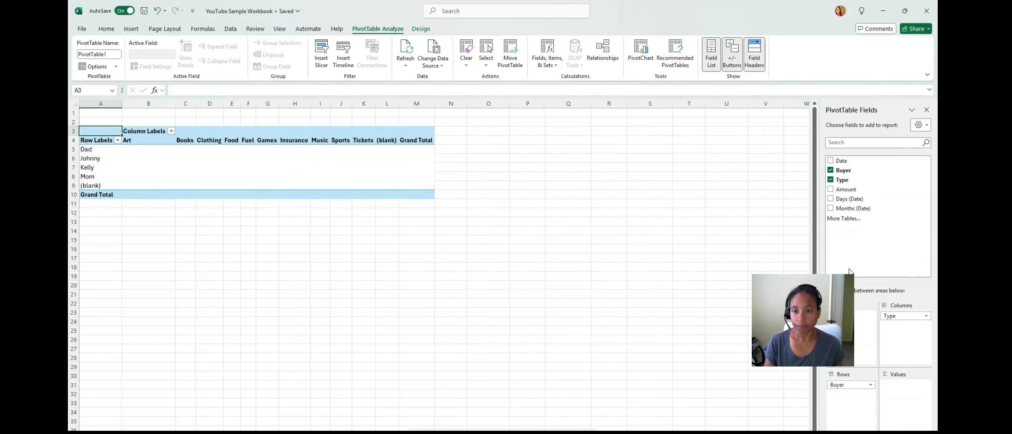
pyautogui.moveTo(842, 190); pyautogui.dragTo(913, 415)
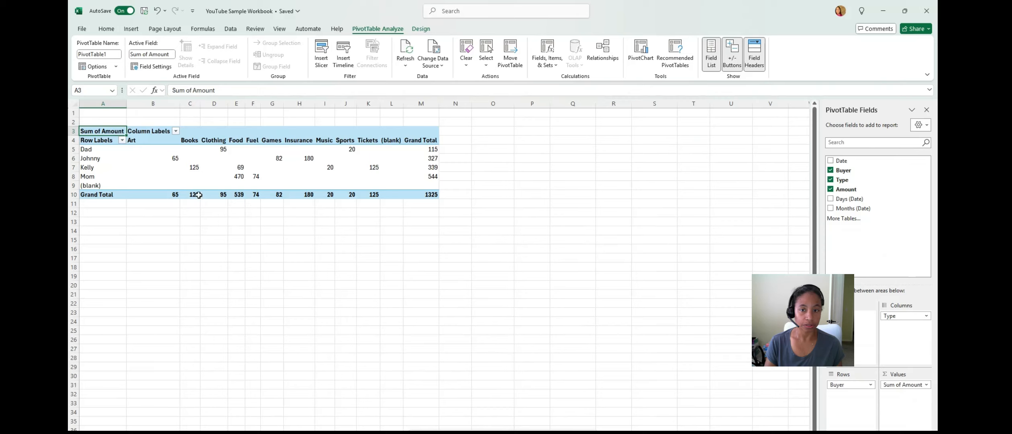
# Summarize the PivotTable's Amount values by Count
pyautogui.click(926, 385)
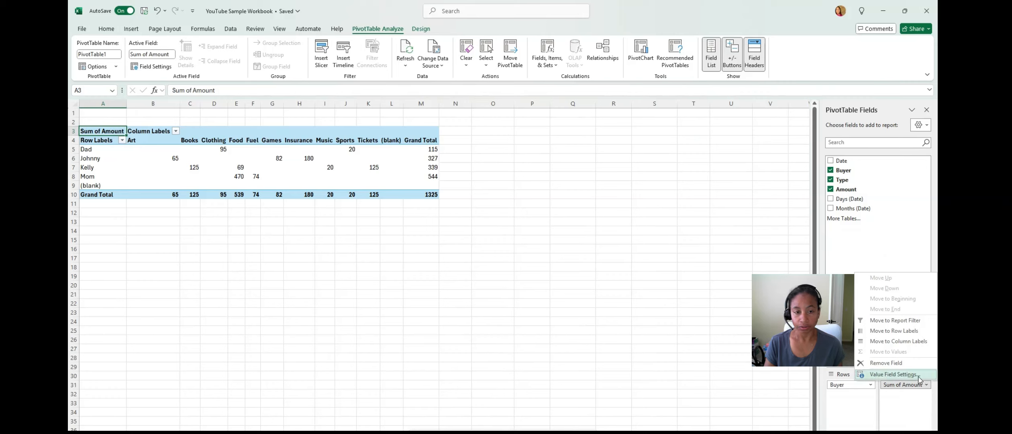
pyautogui.click(919, 378)
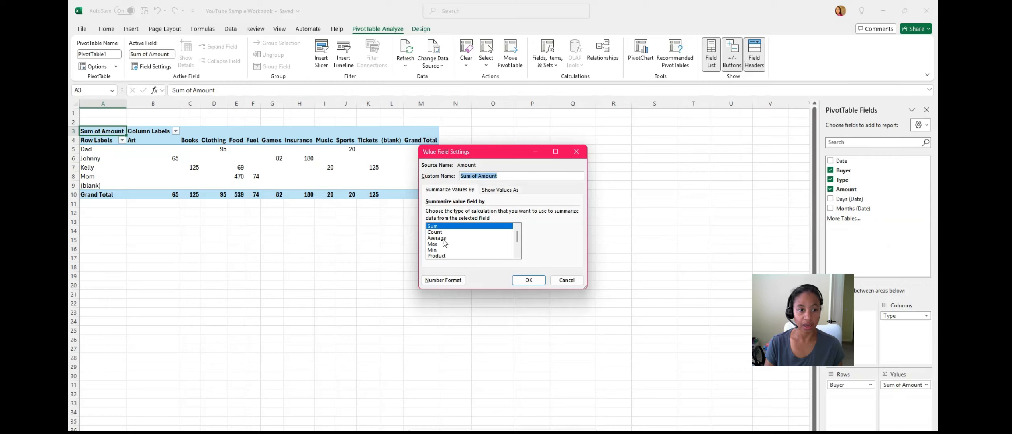
pyautogui.click(444, 233)
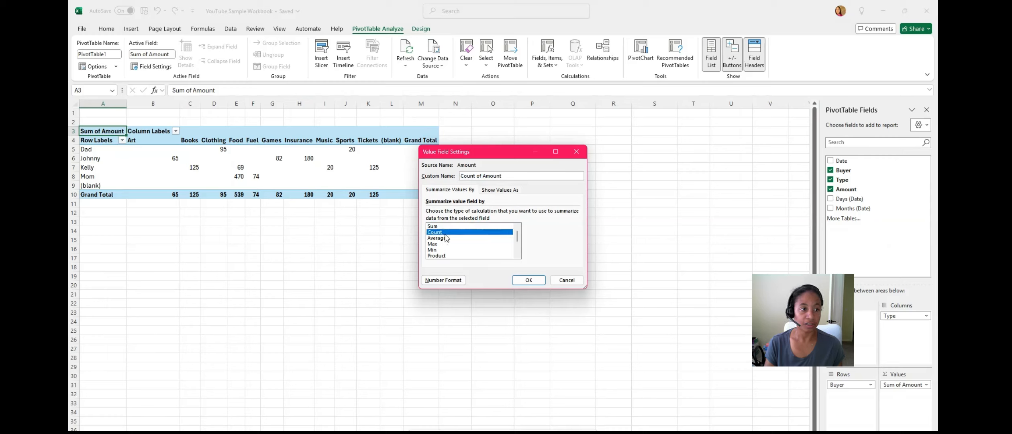
pyautogui.click(526, 280)
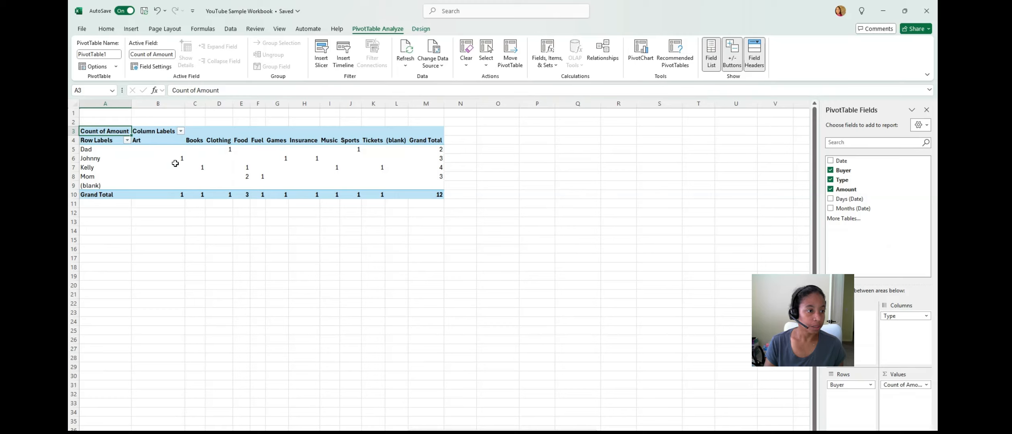
pyautogui.click(110, 177)
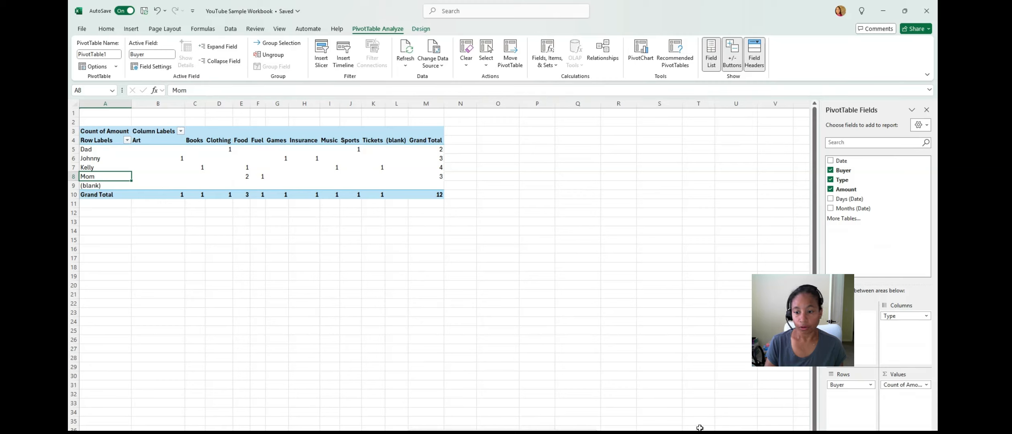
# Switch the summary calculation of the Amount values back to Sum
pyautogui.click(926, 385)
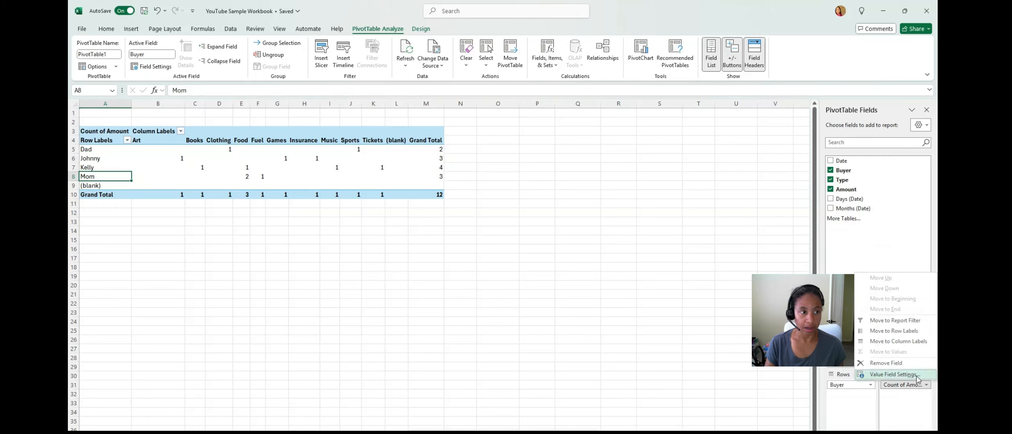
pyautogui.click(917, 375)
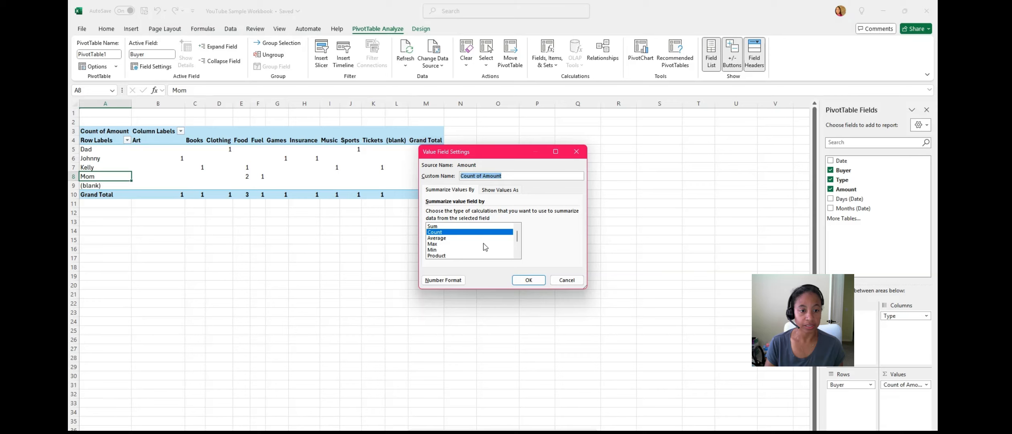
pyautogui.click(487, 225)
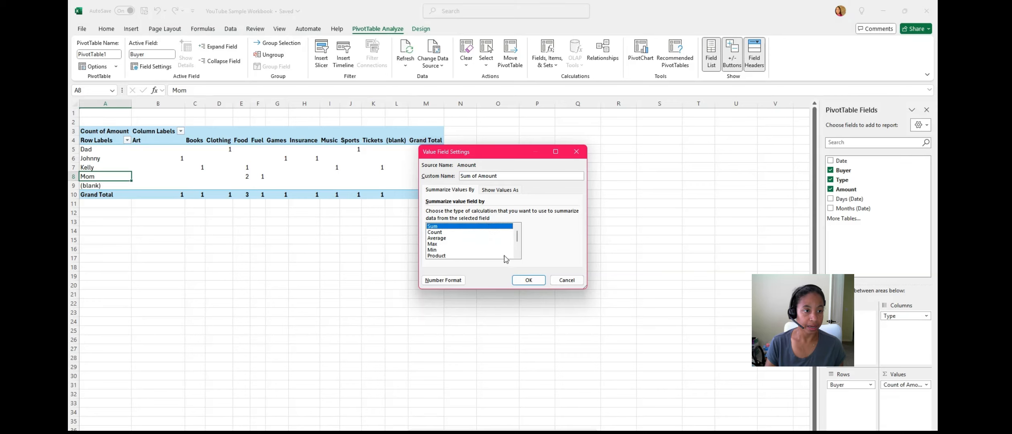
pyautogui.click(528, 280)
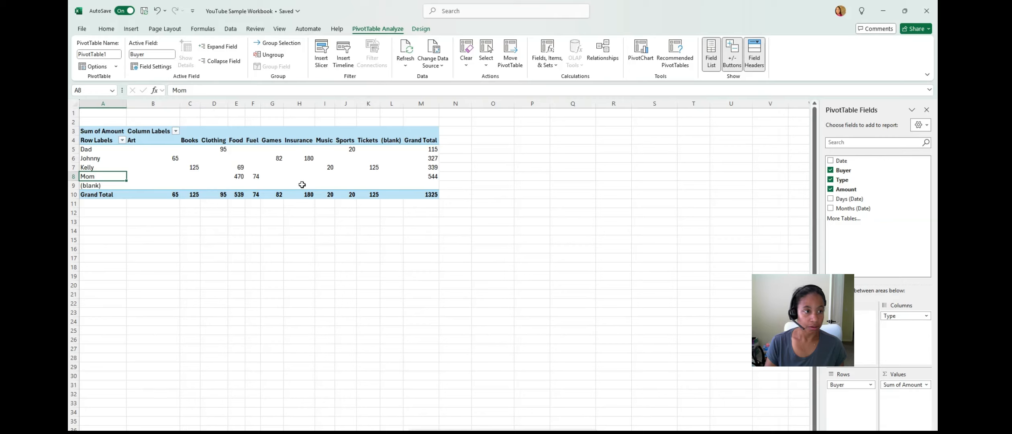
# Apply the Accounting number format in dollars to the PivotTable amounts and grand totals in B5:M10
pyautogui.click(168, 149)
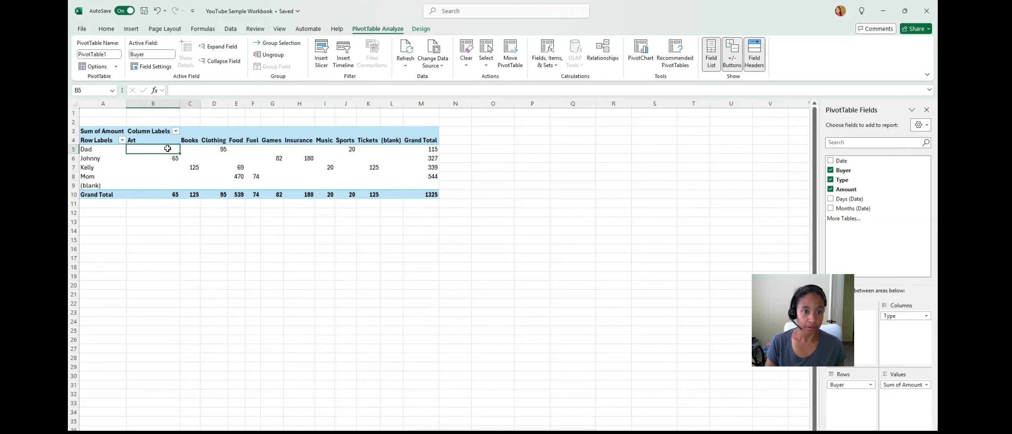
pyautogui.moveTo(168, 149); pyautogui.dragTo(434, 194)
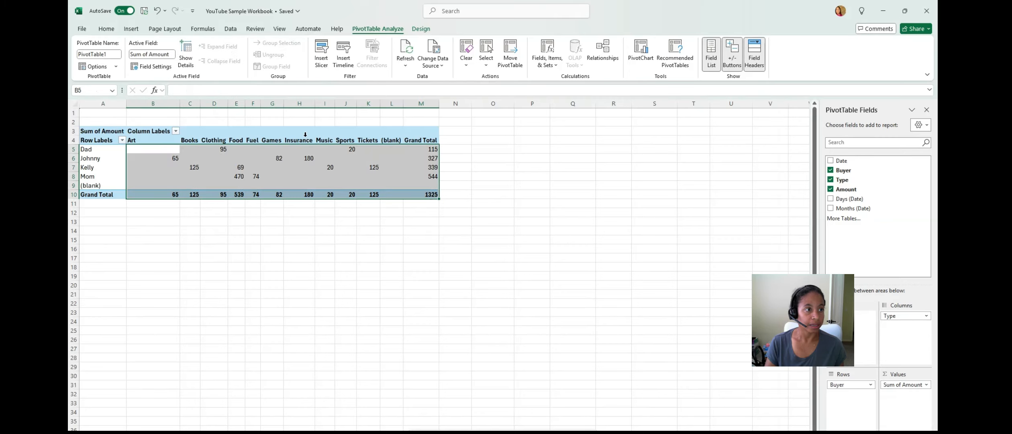
pyautogui.click(109, 30)
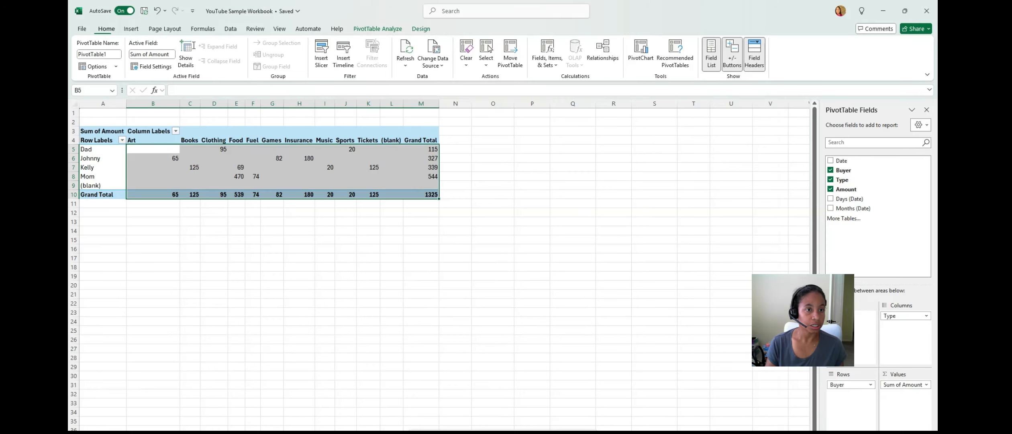
pyautogui.click(402, 60)
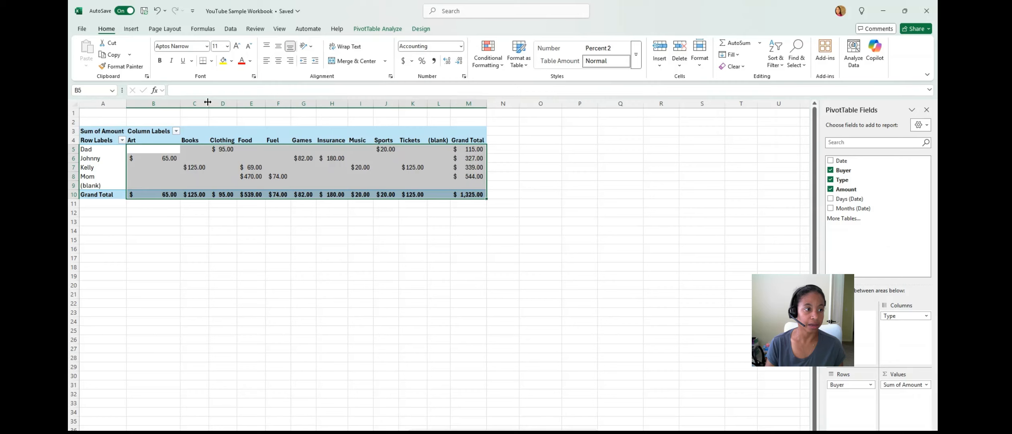
# Apply All Borders to the PivotTable's buyer rows in A5:M9
pyautogui.moveTo(96, 148); pyautogui.dragTo(471, 184)
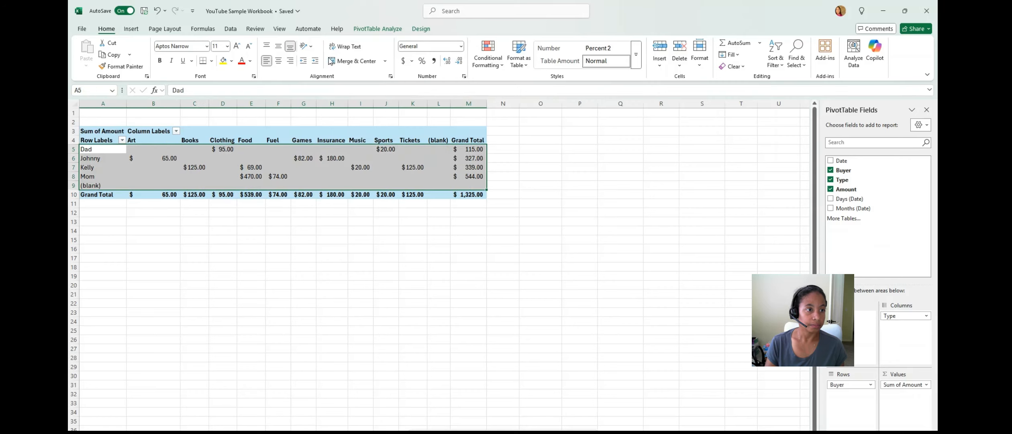
pyautogui.click(211, 61)
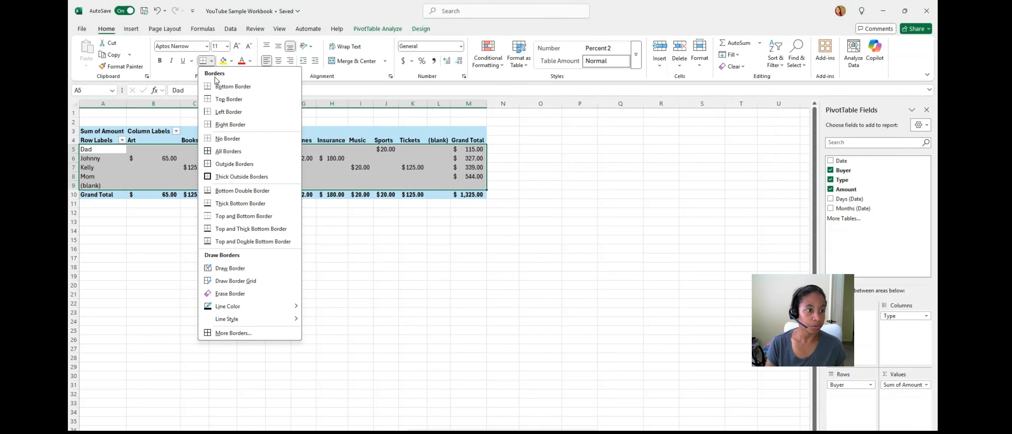
pyautogui.click(230, 152)
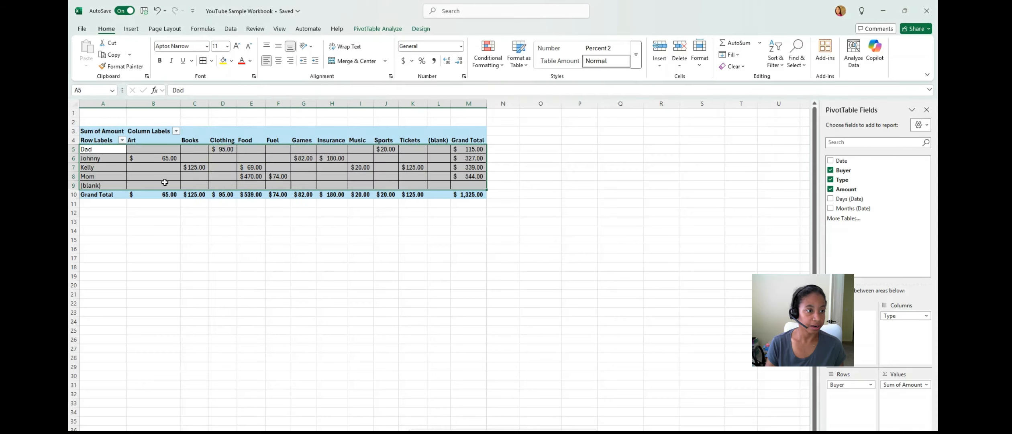
pyautogui.click(162, 178)
# Hide the (blank) buyer item in A9 from the PivotTable by filtering out the selected item
pyautogui.click(99, 187)
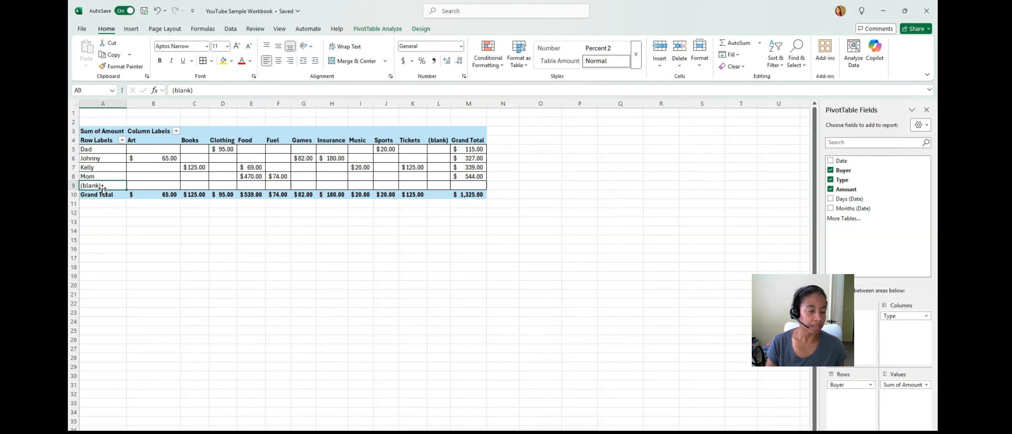
pyautogui.rightClick(116, 188)
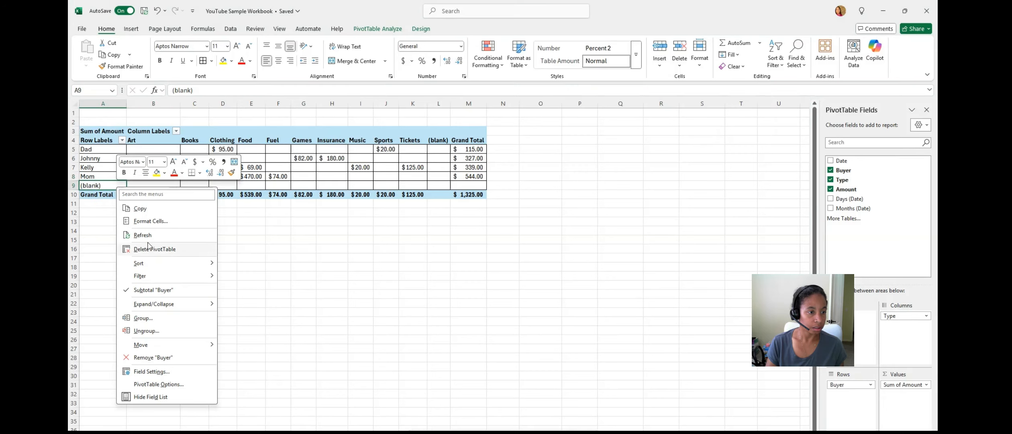
pyautogui.moveTo(164, 265)
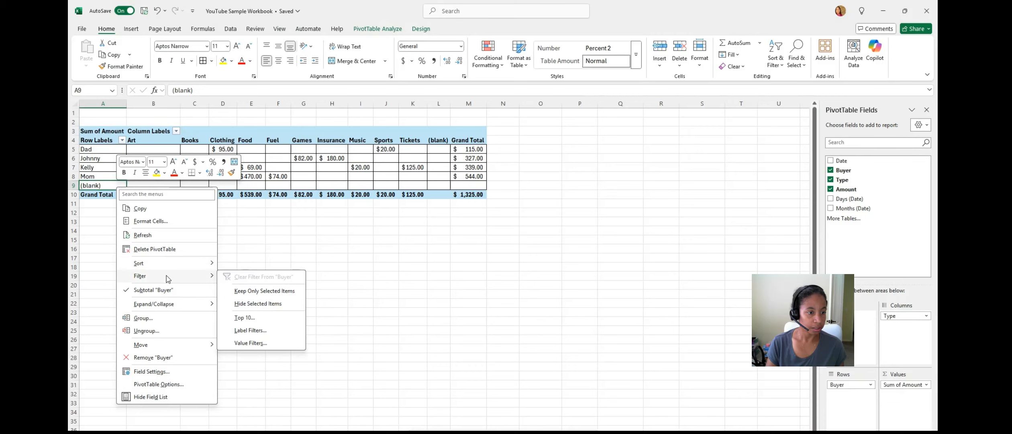
pyautogui.click(258, 304)
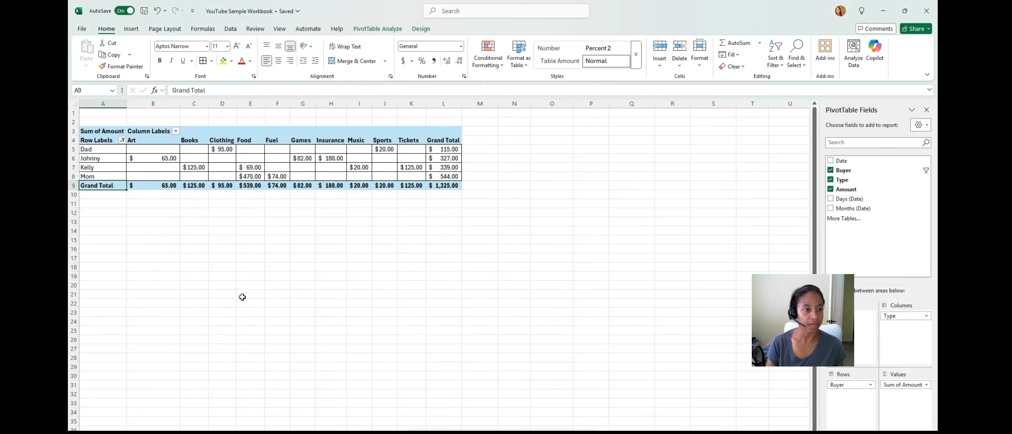
# Rename the PivotTable's Row Labels header in A4 to Category and narrow column B
pyautogui.click(107, 142)
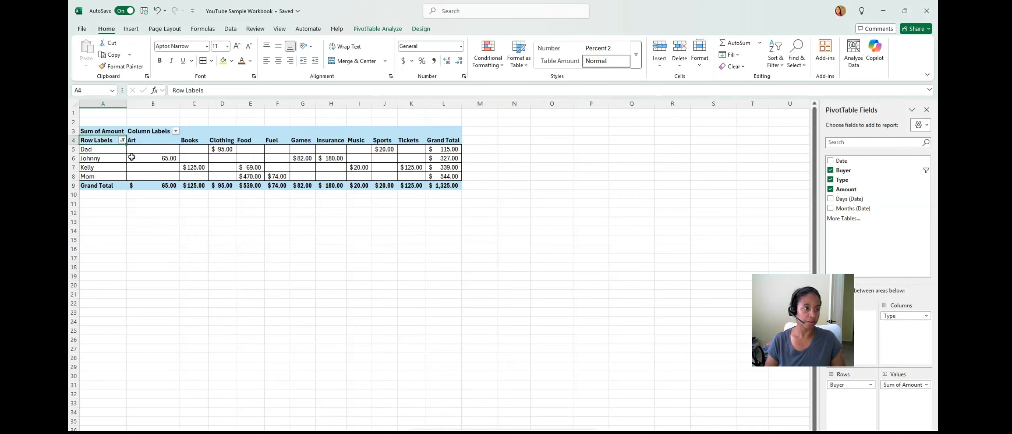
pyautogui.write('Cate')
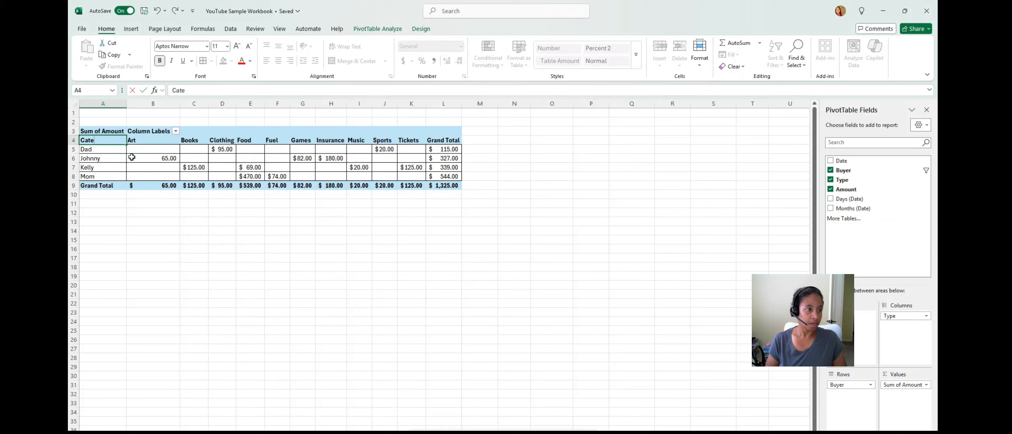
pyautogui.write('gory')
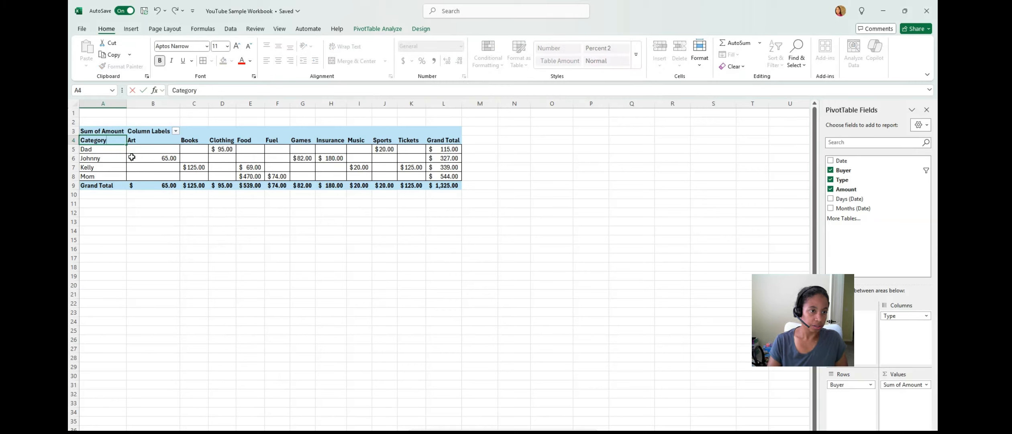
pyautogui.press('Tab')
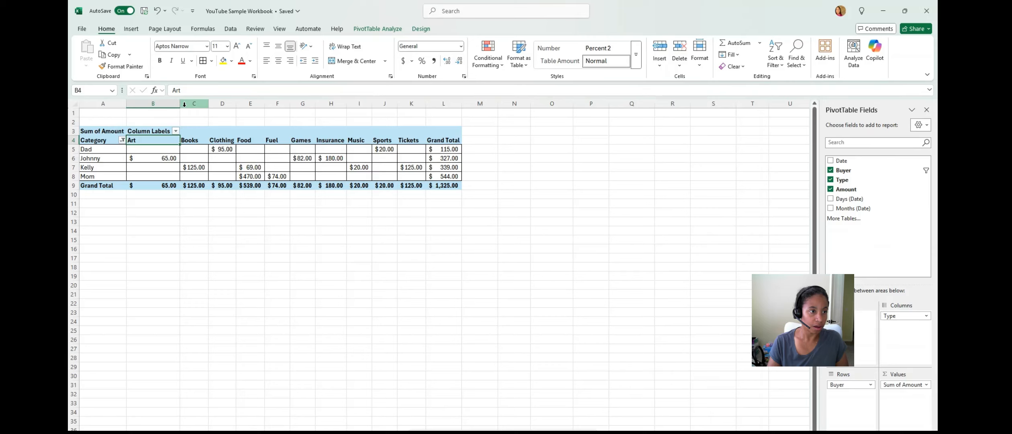
pyautogui.moveTo(179, 105); pyautogui.dragTo(163, 108)
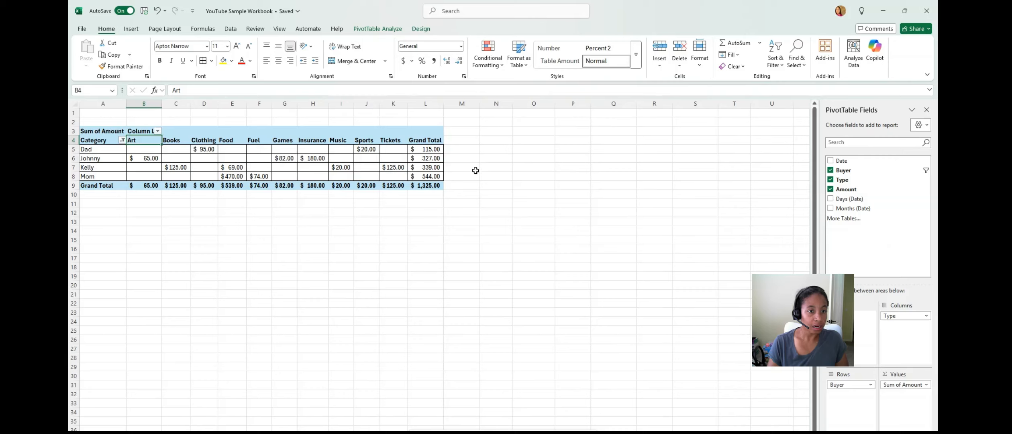
# Show the PivotTable's Sum of Amount values as % of Grand Total
pyautogui.click(433, 149)
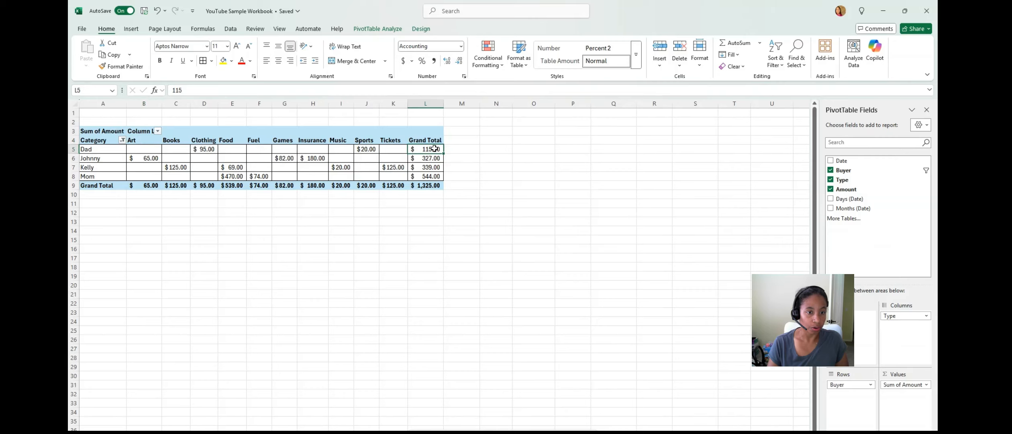
pyautogui.rightClick(434, 149)
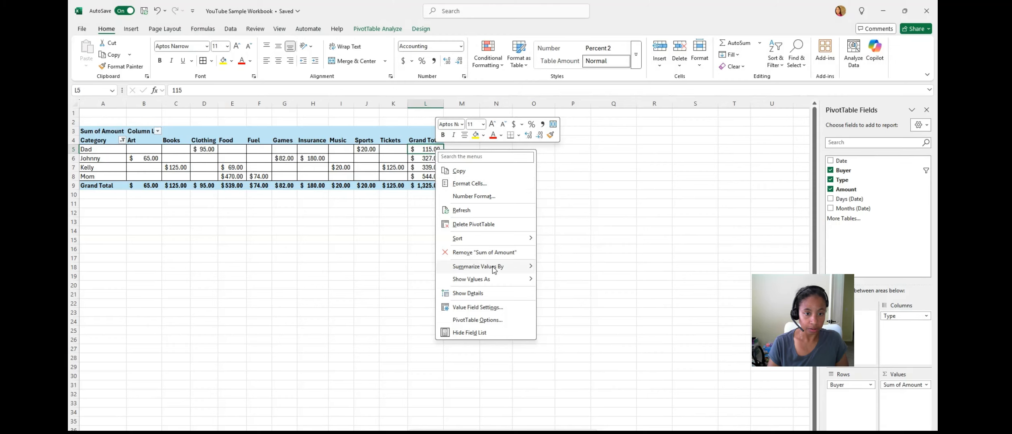
pyautogui.moveTo(494, 269)
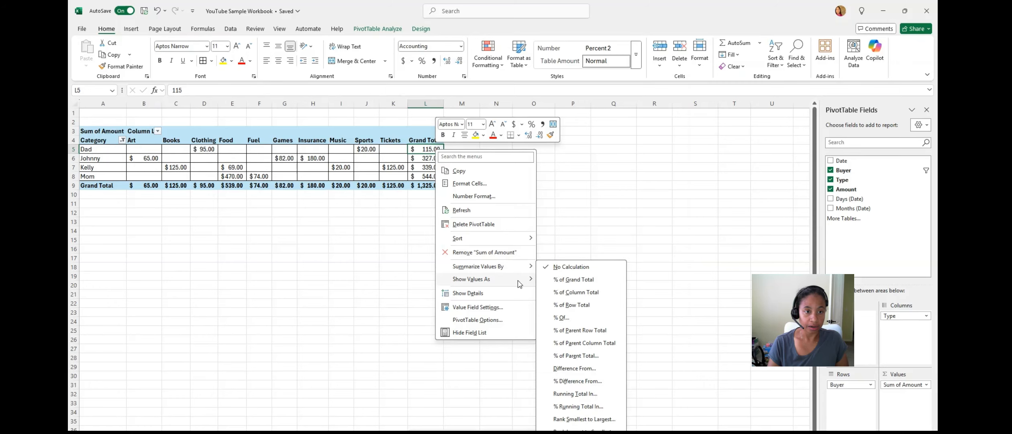
pyautogui.click(554, 280)
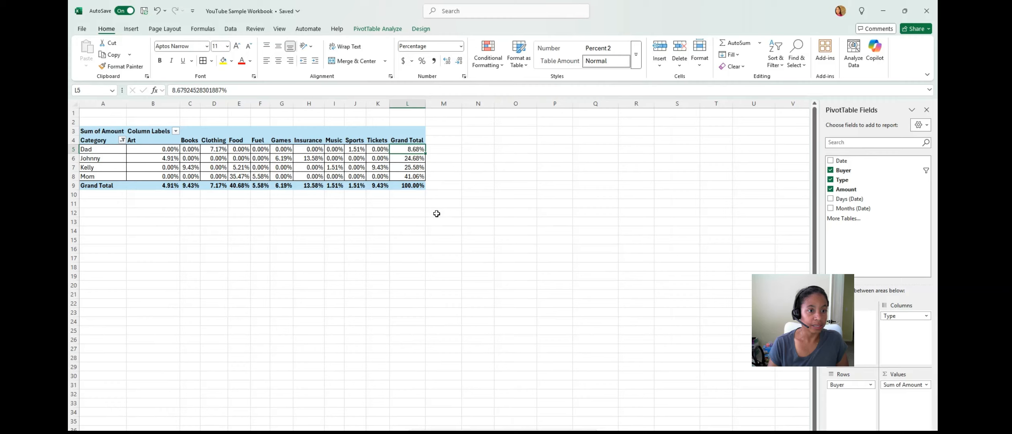
pyautogui.rightClick(413, 152)
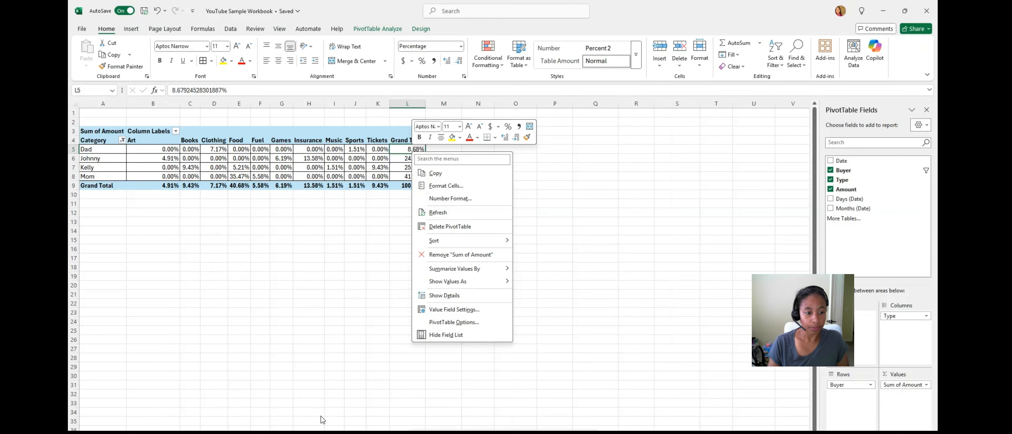
pyautogui.press('Escape')
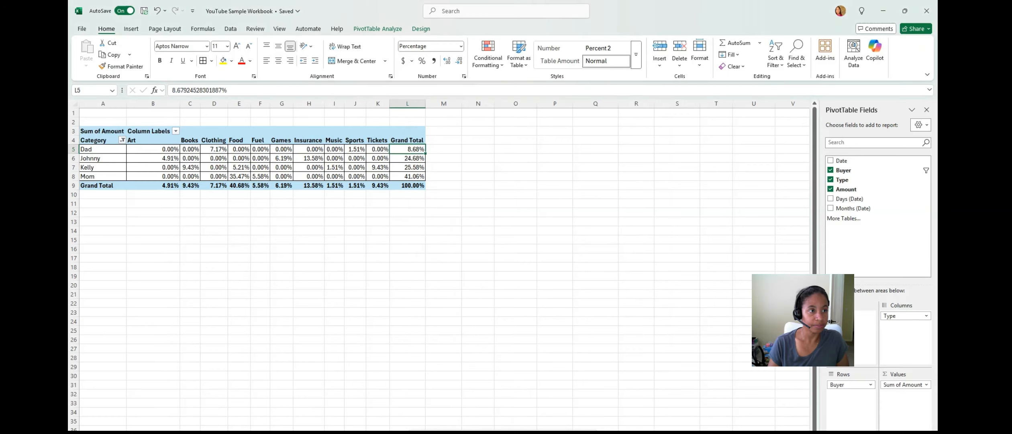
# Create a PivotChart from columns A:D of the Pivot Data sheet, placed on the existing worksheet at Sheet3!$Q$3
pyautogui.hotkey('ctrl', 'pagedown')
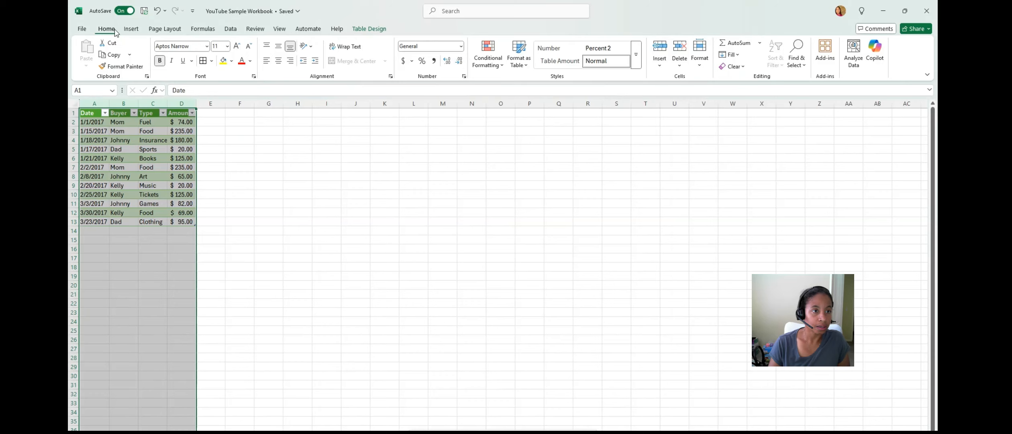
pyautogui.click(131, 28)
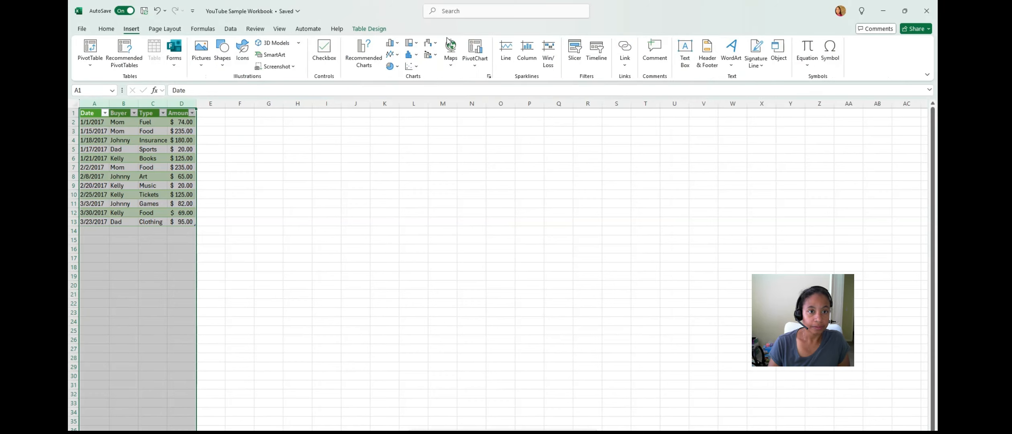
pyautogui.click(482, 57)
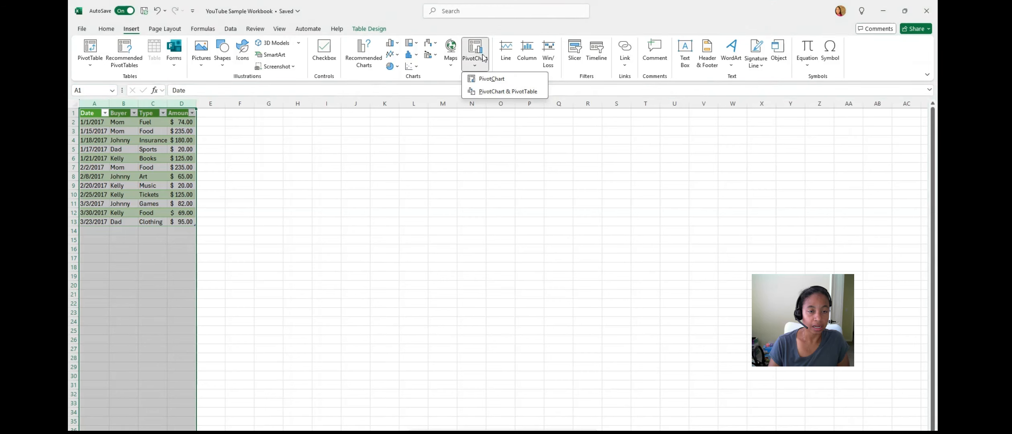
pyautogui.click(490, 79)
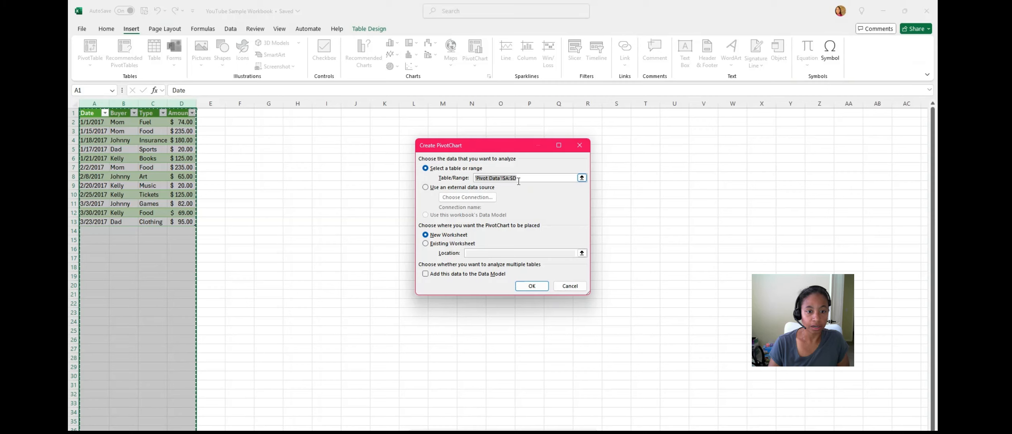
pyautogui.click(460, 247)
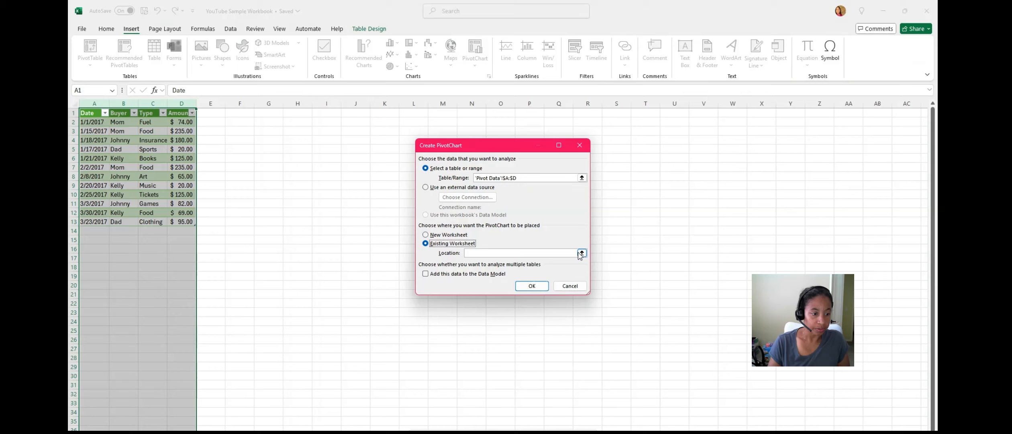
pyautogui.click(579, 253)
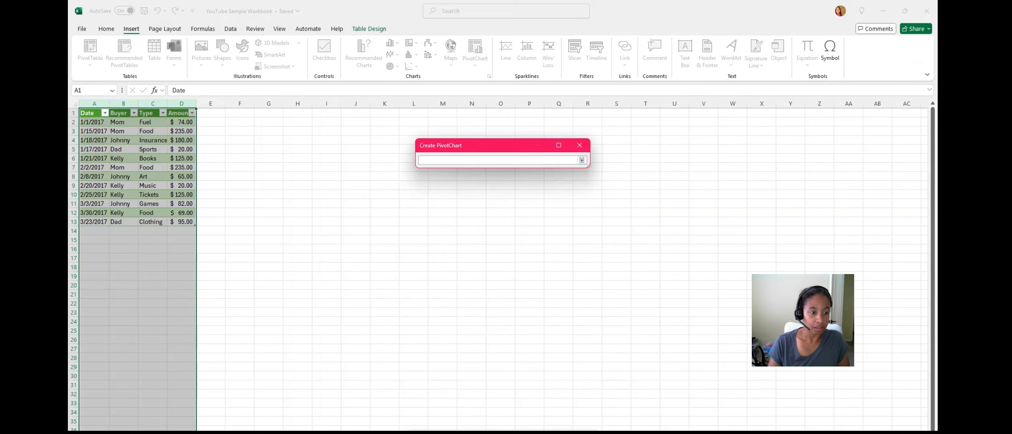
pyautogui.click(161, 432)
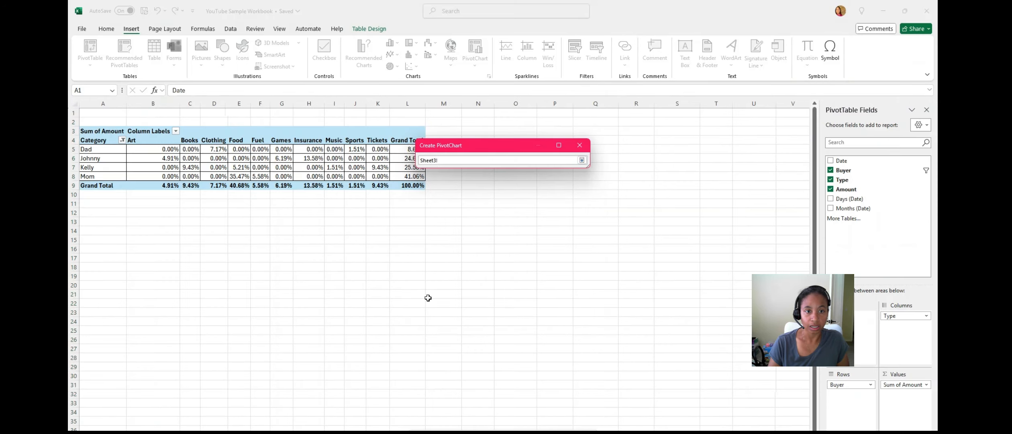
pyautogui.click(608, 132)
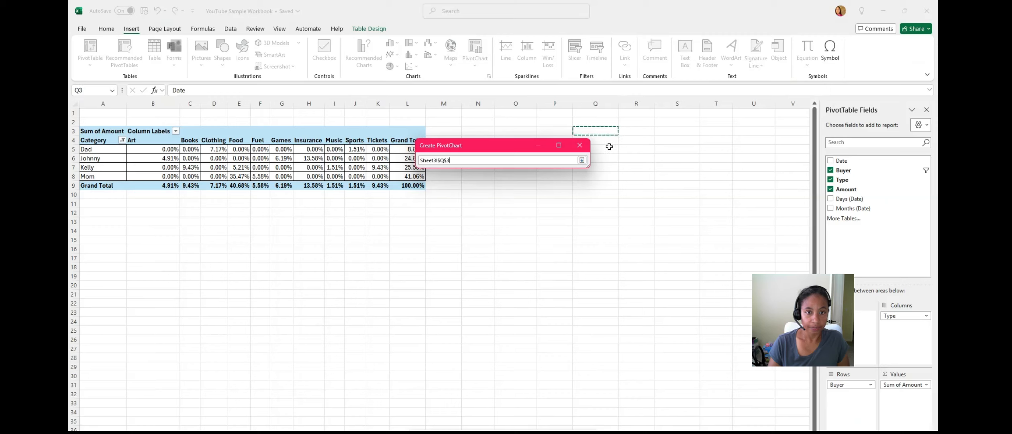
pyautogui.click(581, 160)
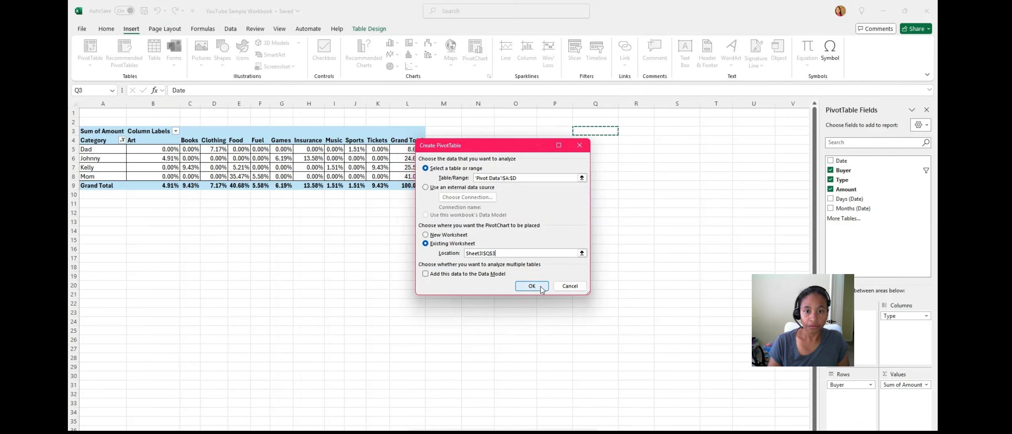
pyautogui.click(542, 289)
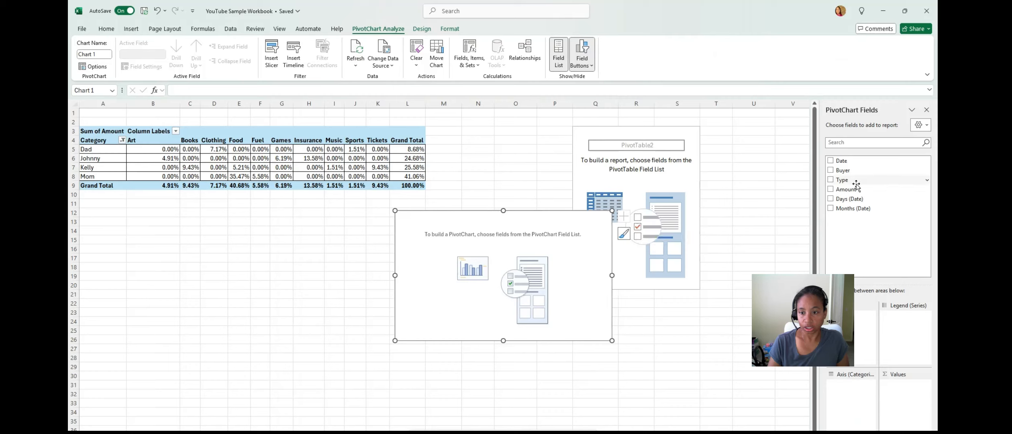
# Plot the sum of Amount by Type in the PivotChart and move the chart below its new PivotTable
pyautogui.moveTo(856, 184); pyautogui.dragTo(854, 397)
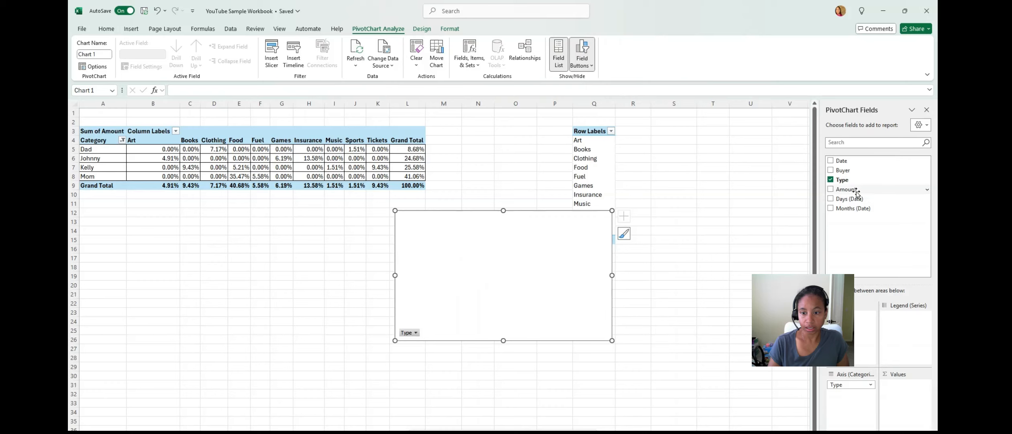
pyautogui.moveTo(857, 193); pyautogui.dragTo(894, 395)
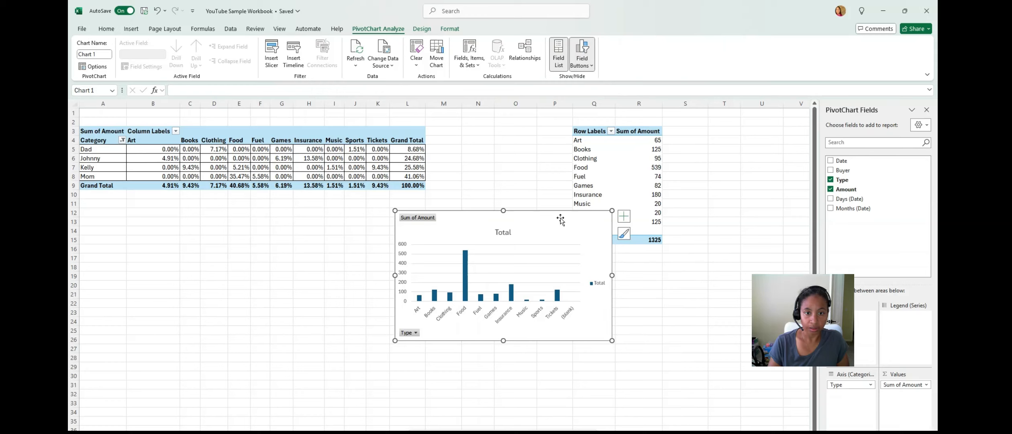
pyautogui.moveTo(602, 232); pyautogui.dragTo(682, 285)
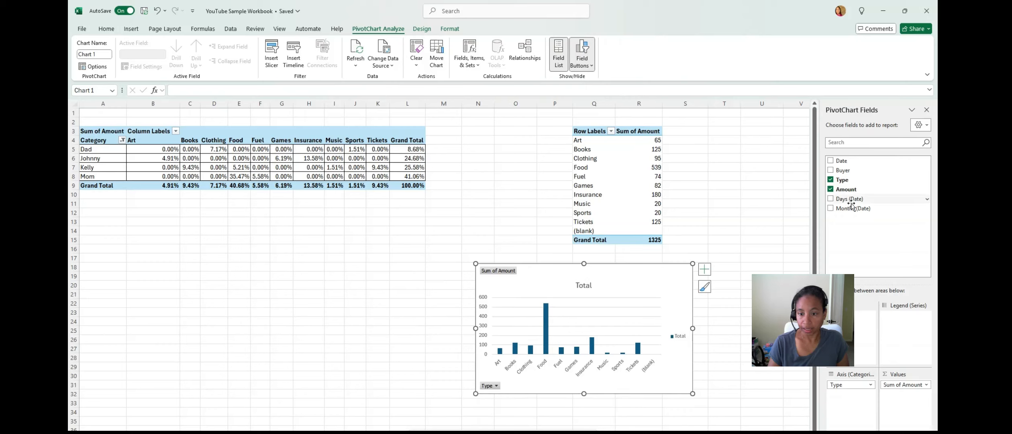
# Add Months (Date) to the PivotChart, trying it as a value and as an axis category before placing it as a filter
pyautogui.moveTo(849, 208); pyautogui.dragTo(889, 385)
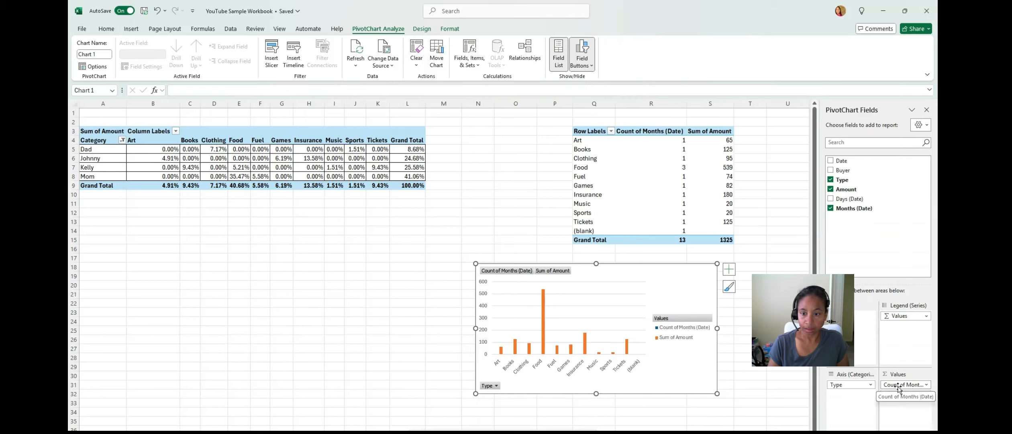
pyautogui.moveTo(889, 384); pyautogui.dragTo(855, 406)
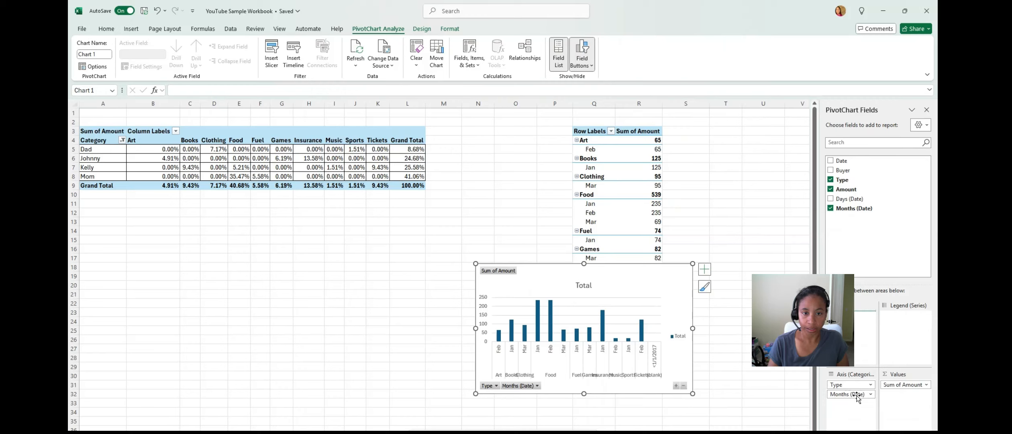
pyautogui.moveTo(857, 396); pyautogui.dragTo(851, 316)
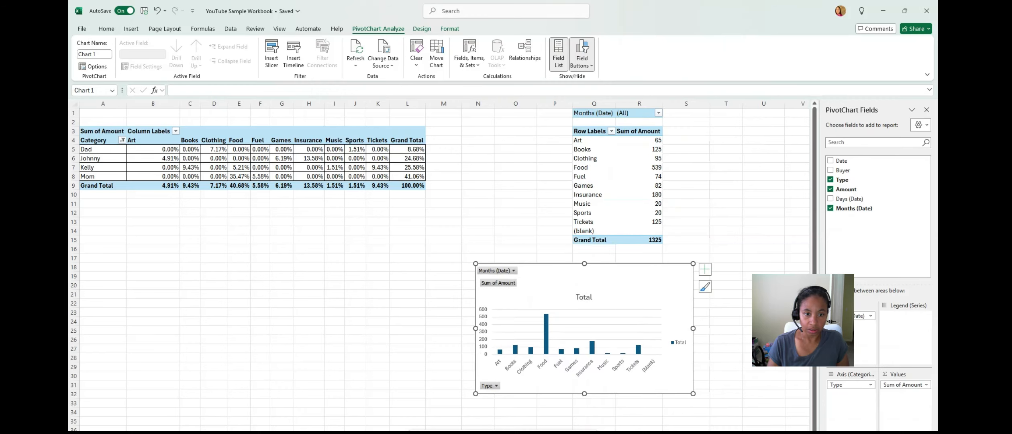
# Filter the PivotChart by Months (Date) to show only Jan
pyautogui.click(514, 271)
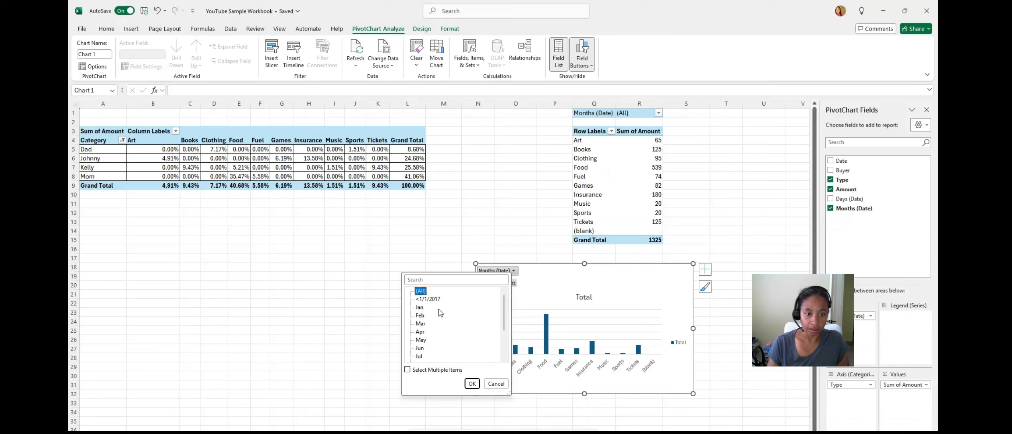
pyautogui.click(419, 307)
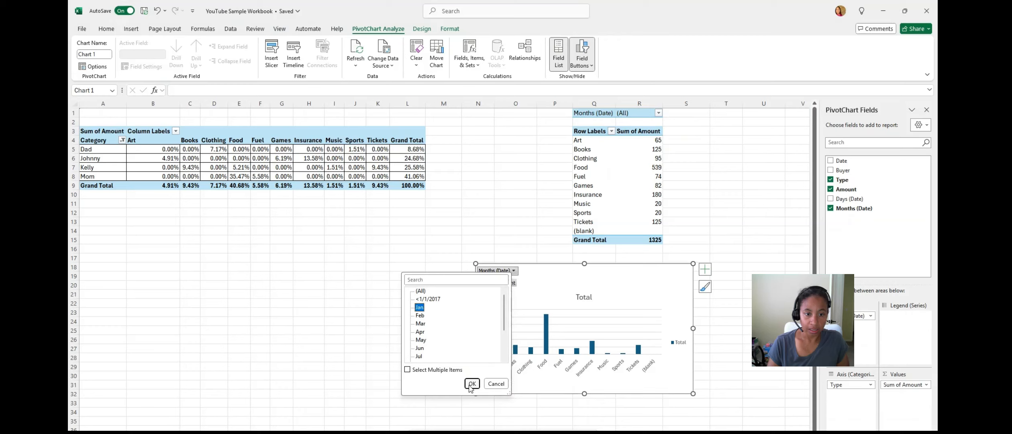
pyautogui.click(471, 383)
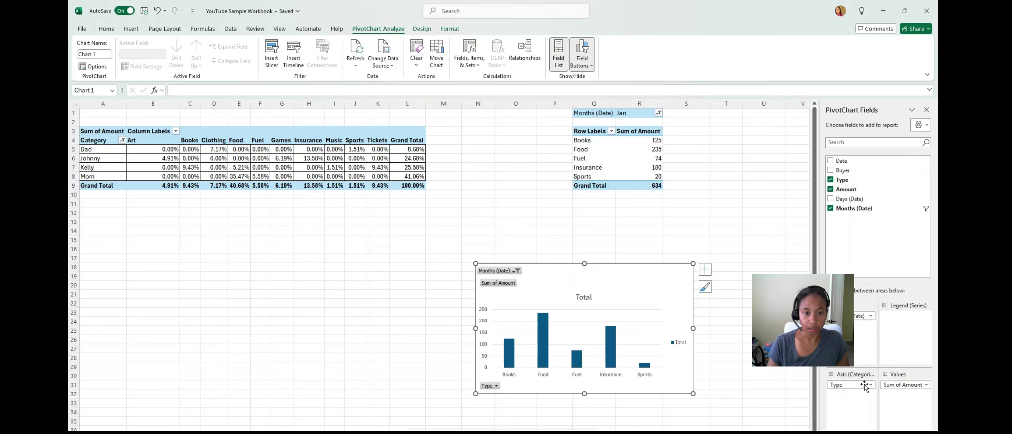
# Allow multiple selections in the PivotChart's Months (Date) filter and include Jan, Feb and Mar
pyautogui.click(517, 270)
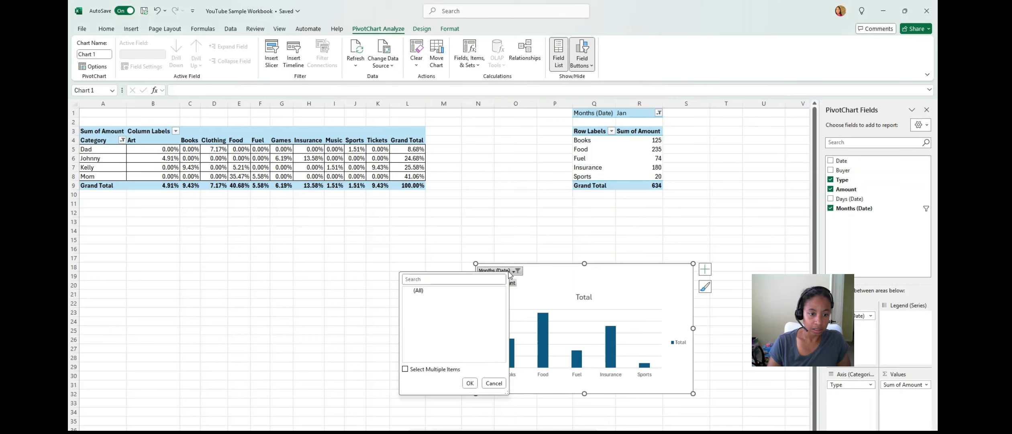
pyautogui.click(432, 369)
pyautogui.click(415, 315)
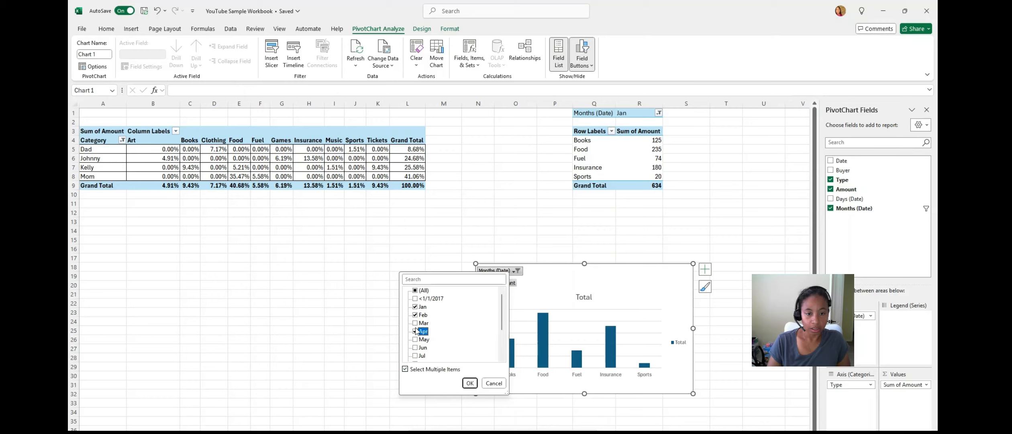
pyautogui.click(415, 323)
pyautogui.click(469, 382)
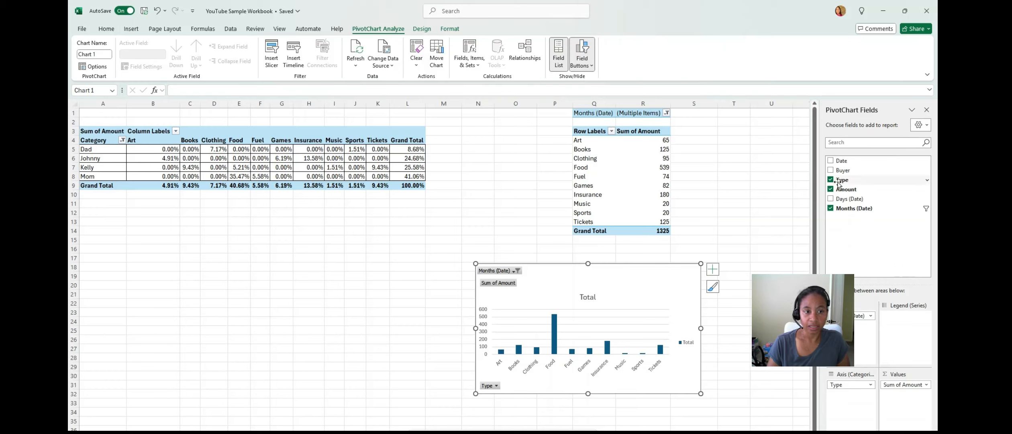
# Delete the 1/1/2017 Fuel purchase row from the source table on the Pivot Data sheet
pyautogui.click(347, 157)
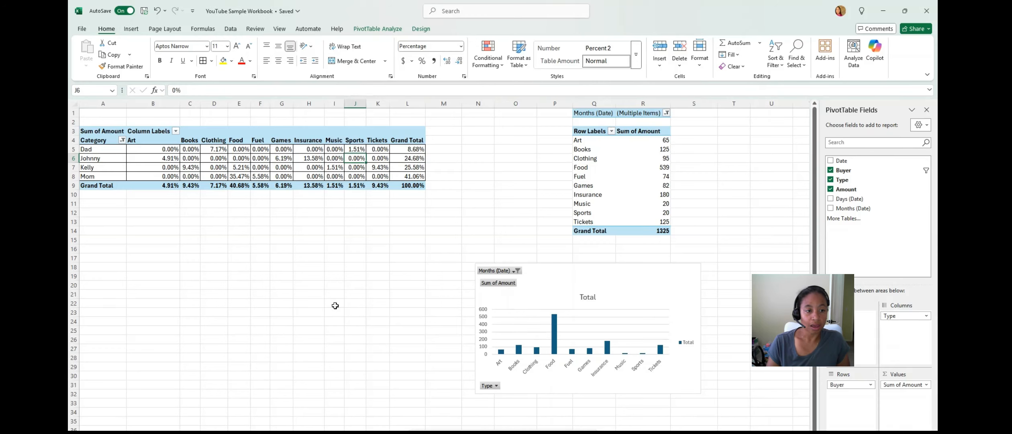
pyautogui.hotkey('ctrl', 'pagedown')
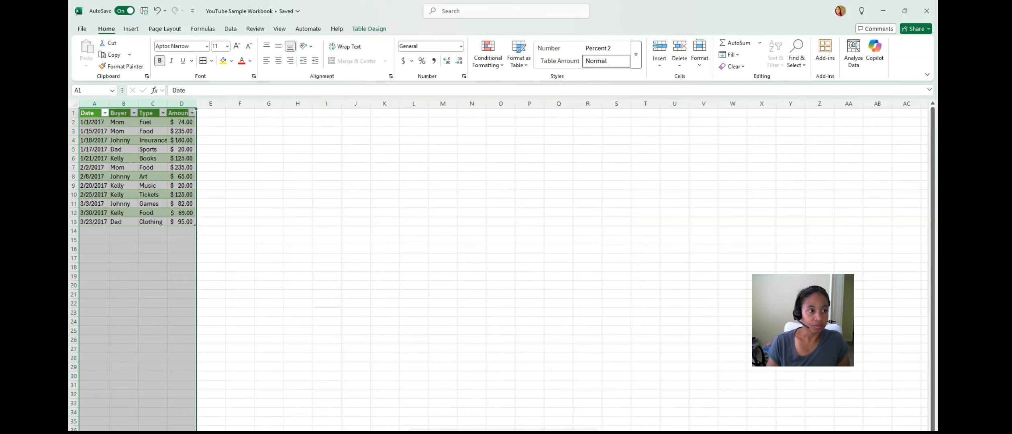
pyautogui.click(73, 122)
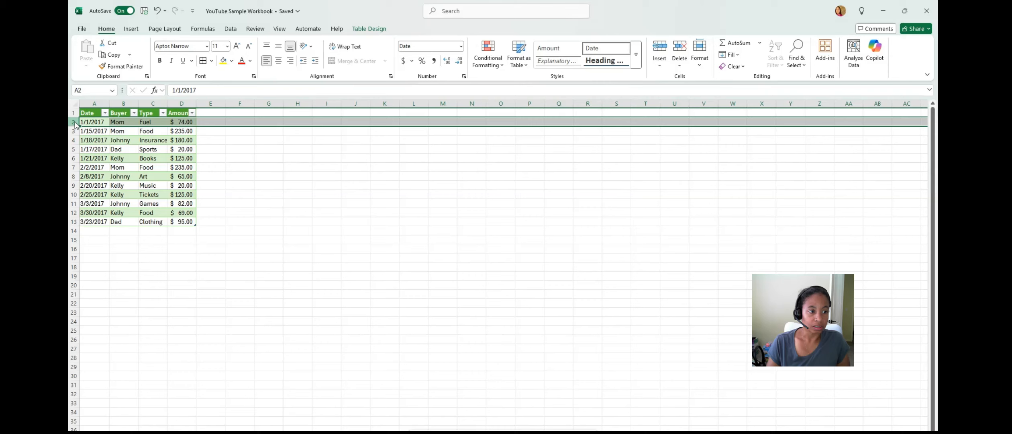
pyautogui.rightClick(75, 124)
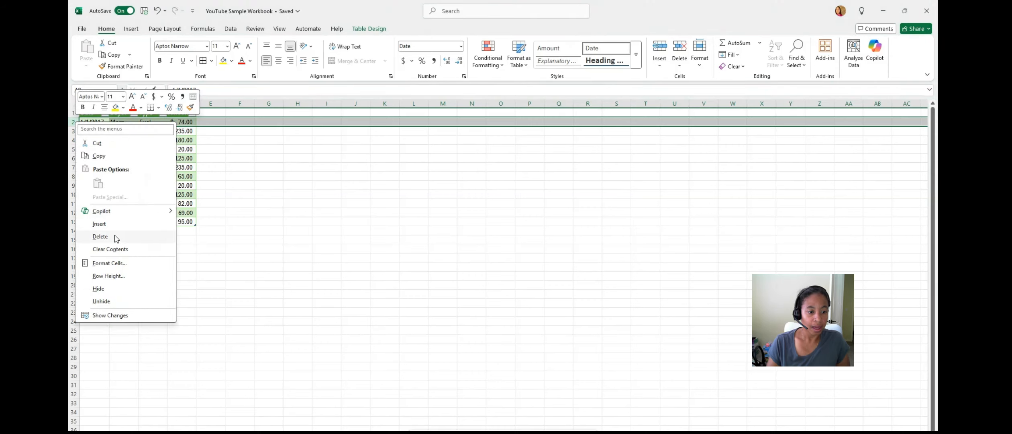
pyautogui.click(100, 237)
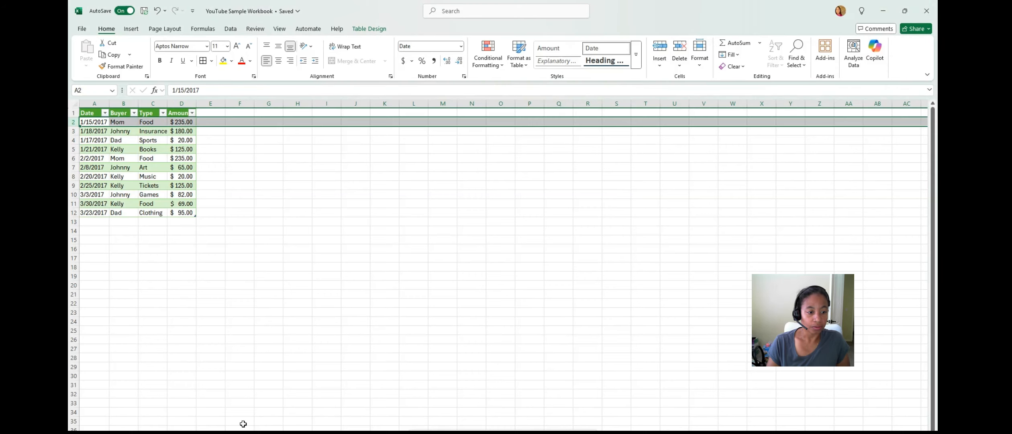
# Return to Sheet3 and refresh the buyer-by-type PivotTable from its source data
pyautogui.click(225, 432)
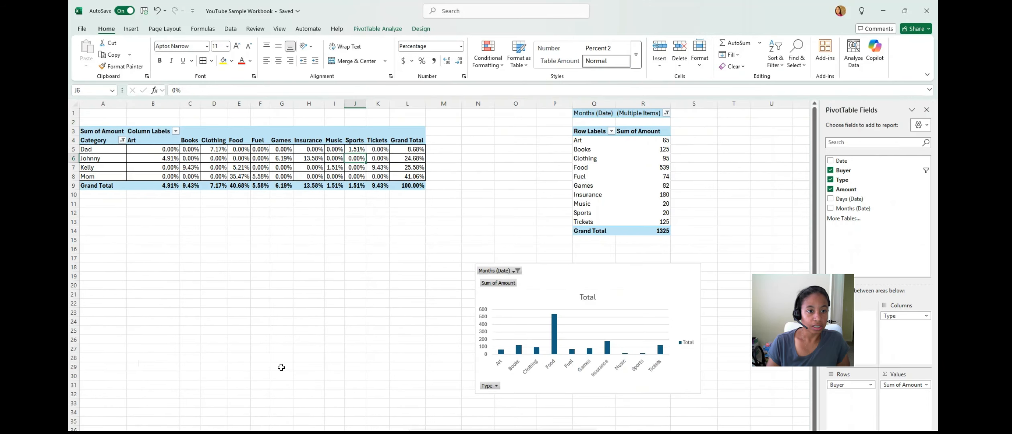
pyautogui.rightClick(378, 185)
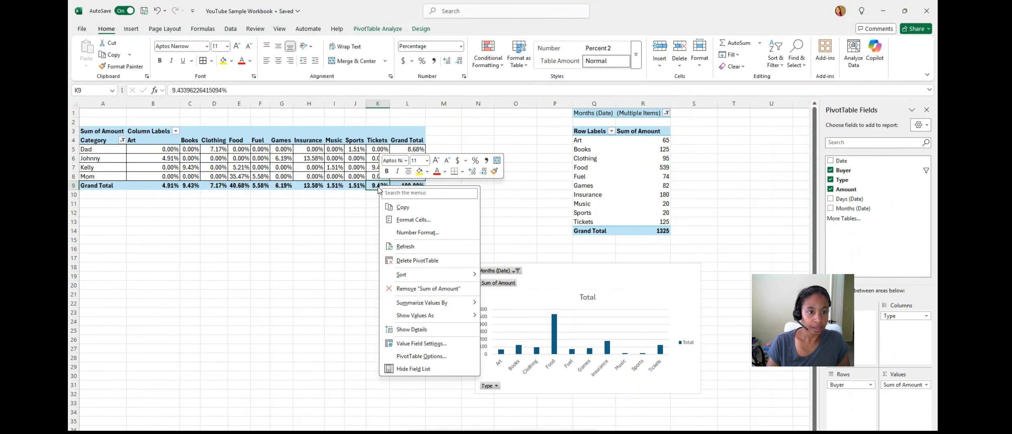
pyautogui.click(406, 246)
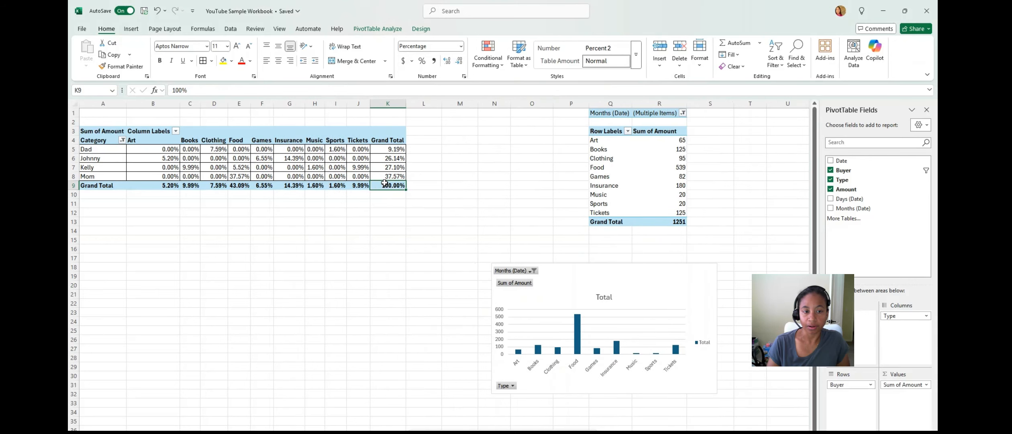
# Undo the PivotTable refresh and source row deletion, check the restored source table, and return to the PivotTable sheet
pyautogui.press('Up')
pyautogui.hotkey('ctrl', 'z')
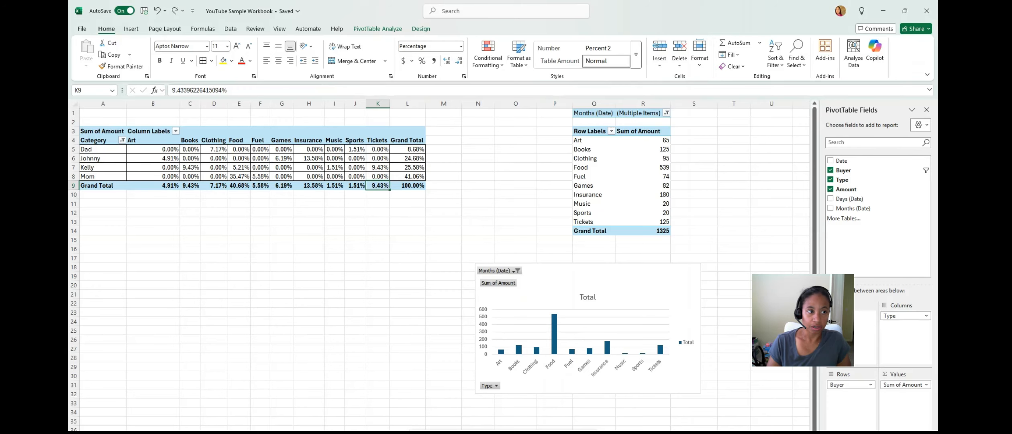
pyautogui.click(201, 432)
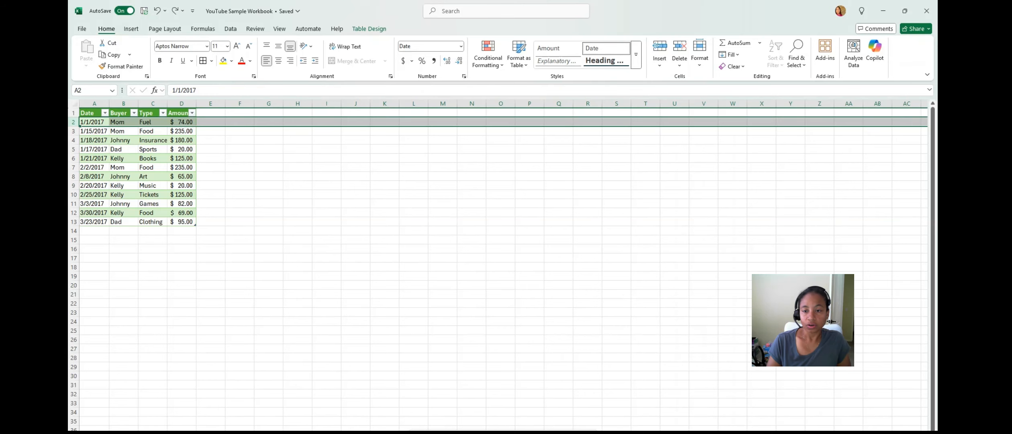
pyautogui.click(161, 432)
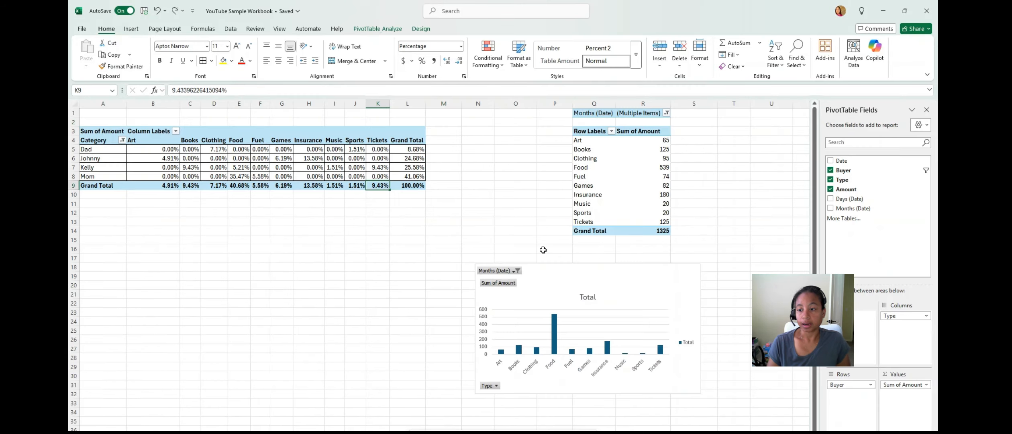